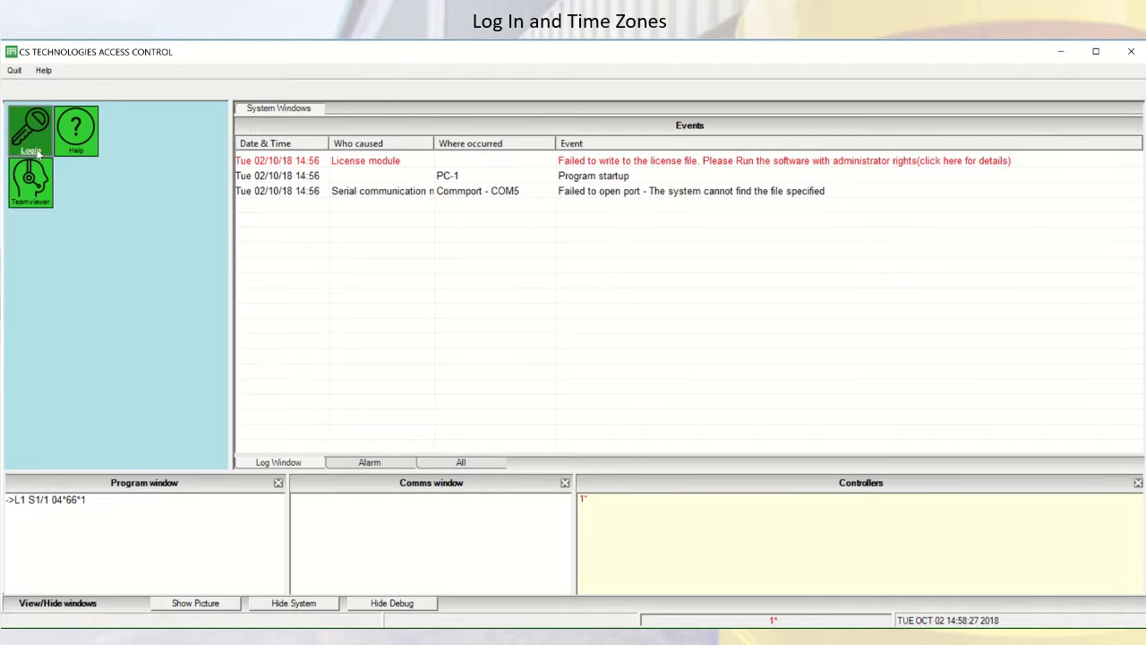
Log in to CS Technologies Access Control with the operator password
click(32, 134)
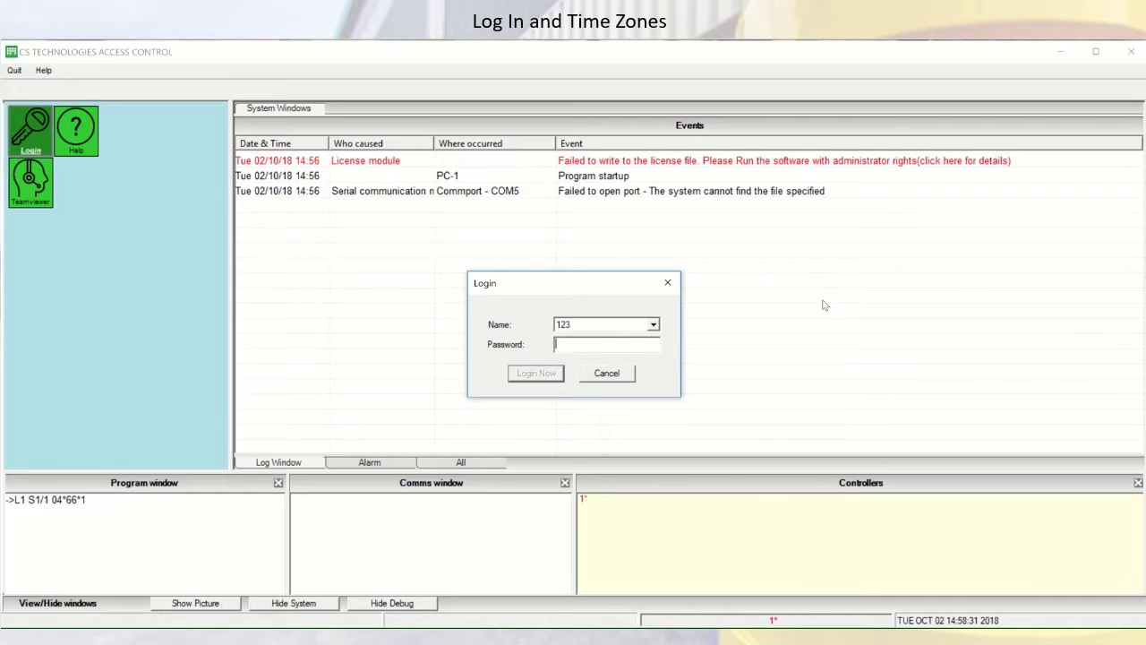
text(123)
click(540, 378)
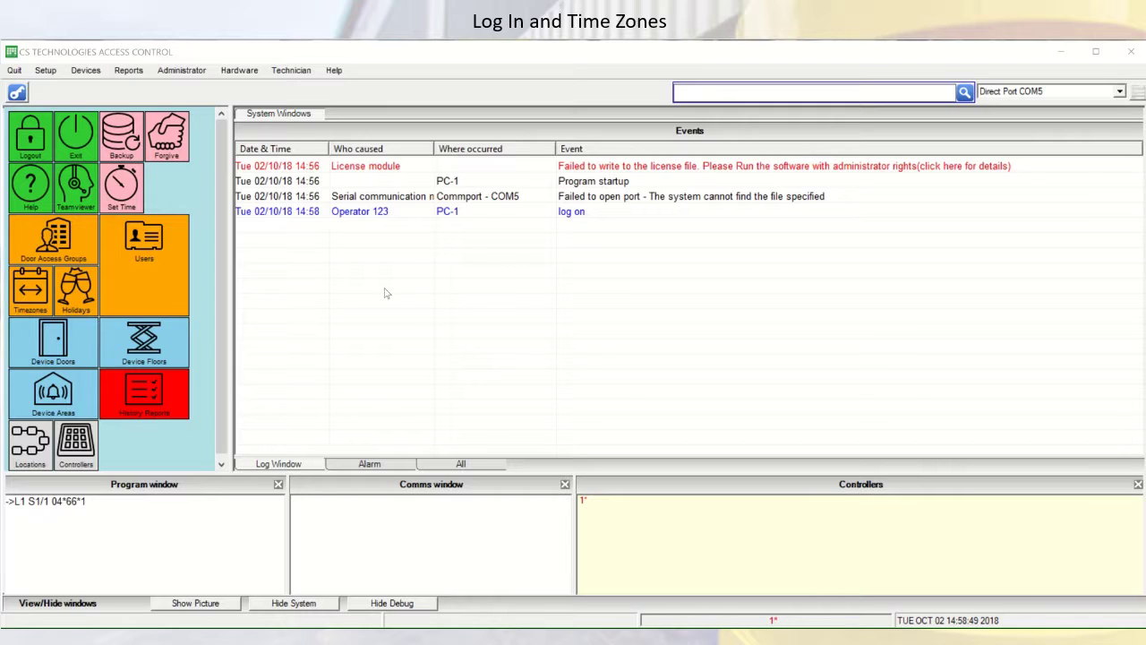
Open the Timezones list and start adding standard timezone 7
click(30, 292)
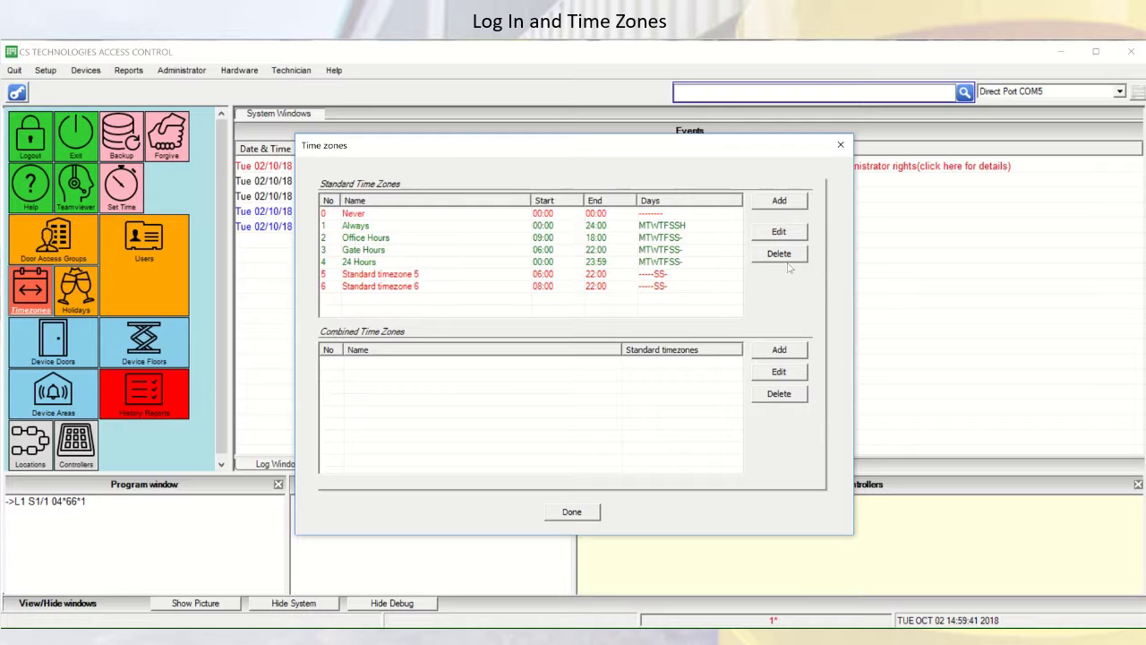
click(792, 206)
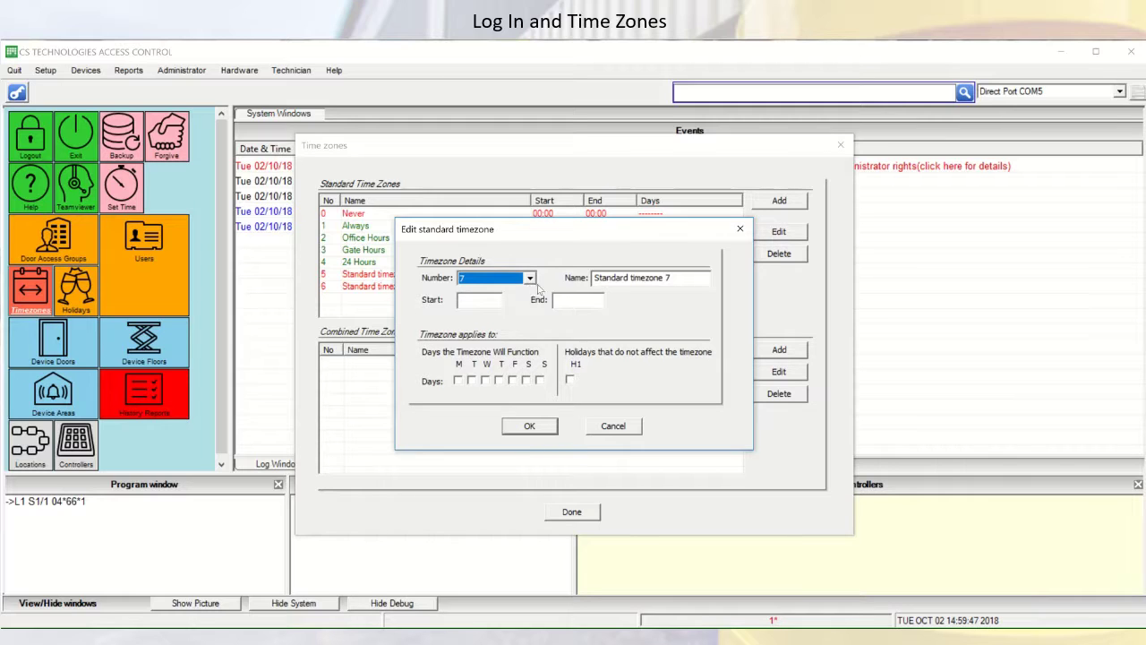
Cancel the new timezone 7 form without entering start or end times
click(483, 304)
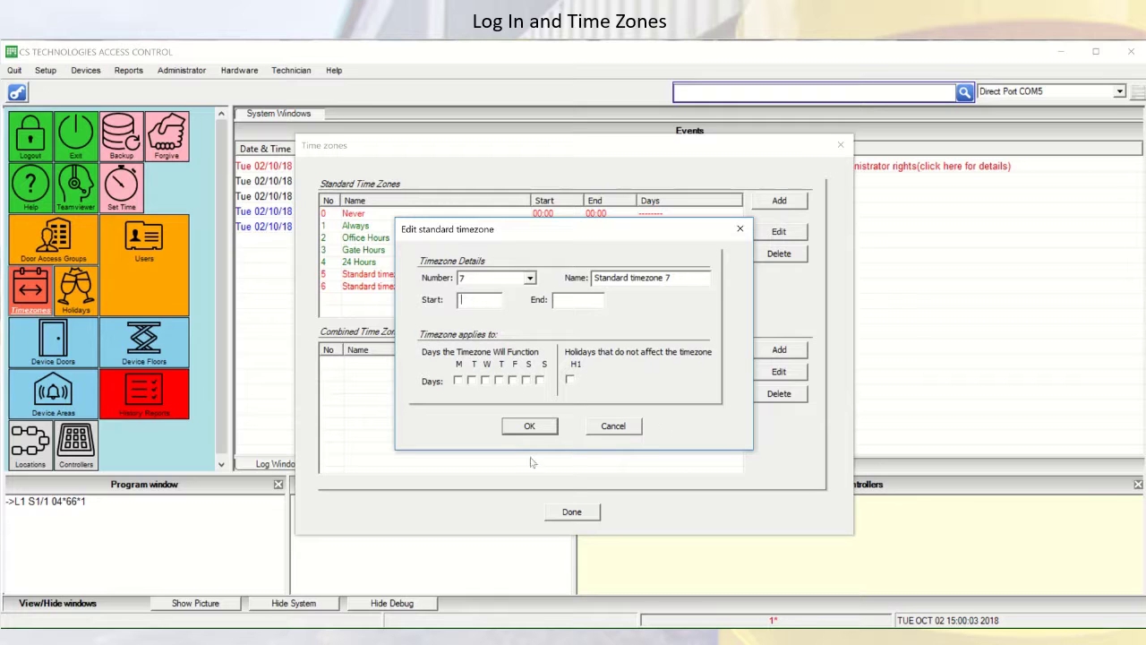
click(612, 427)
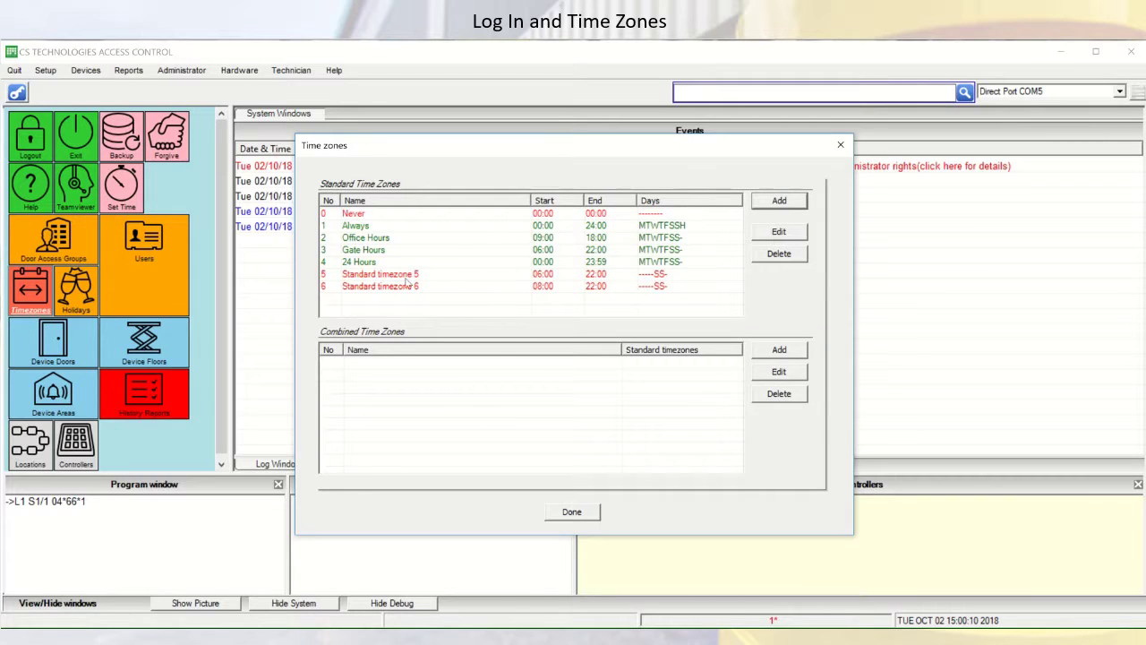
Close the Time zones list to return to the main event log
mouse_move(331, 303)
click(572, 513)
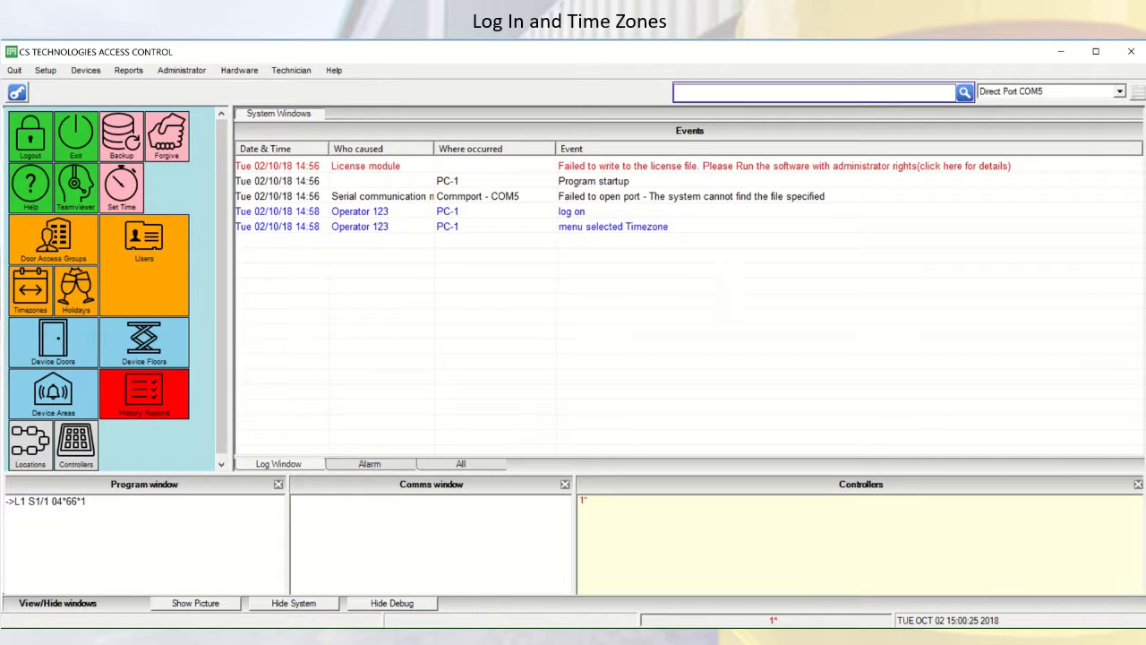
mouse_move(562, 40)
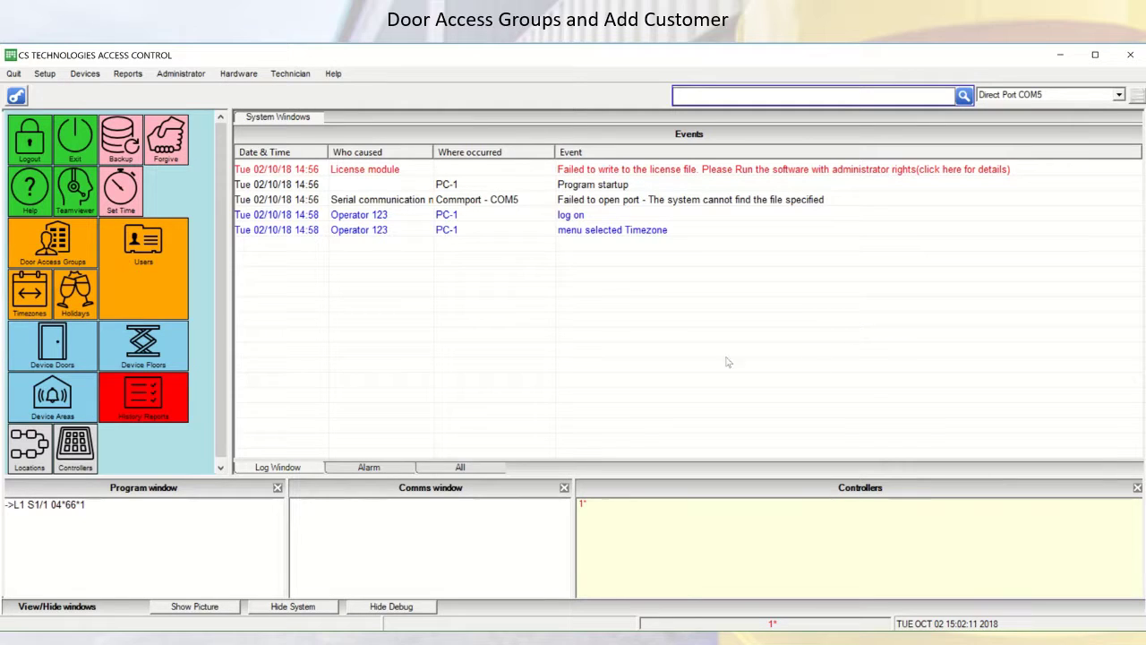
Open Door Access Groups and create a new, unnamed access group 7
click(70, 253)
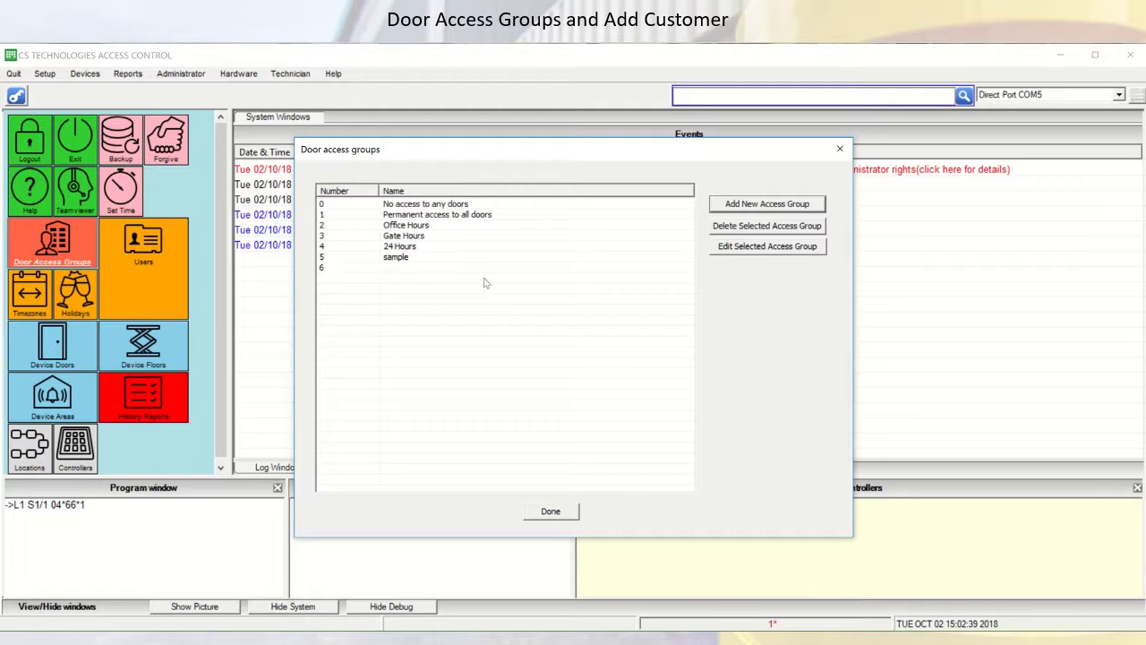
click(778, 207)
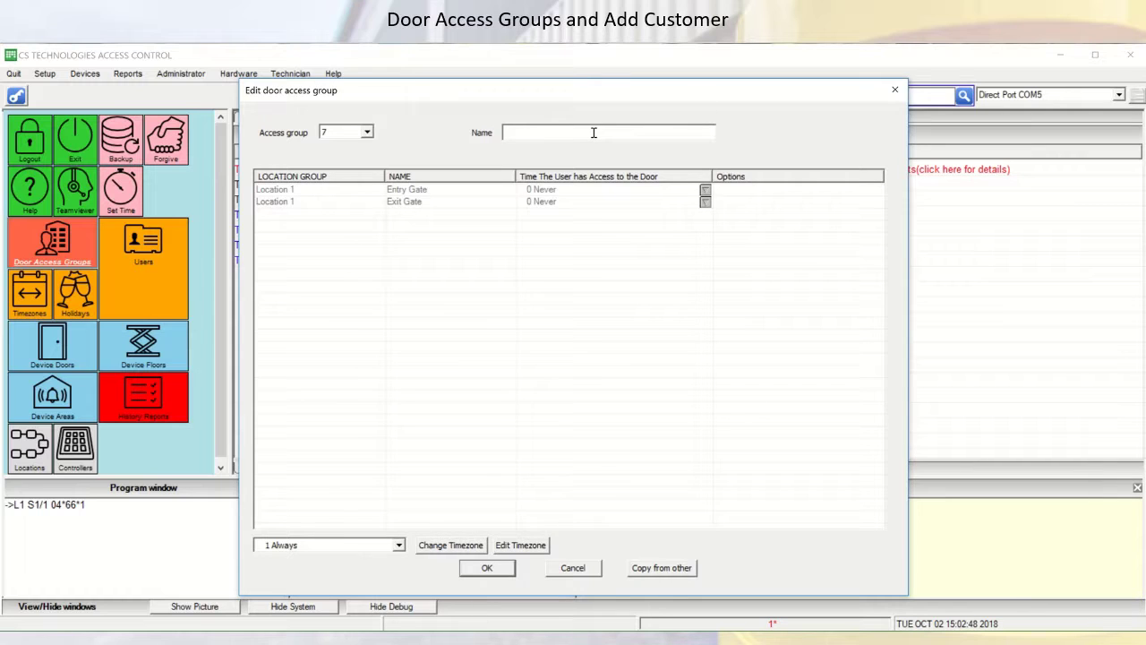
Name access group 7 'Bld A' with the 3 Gate Hours timezone, save it, and close the list
text(Bld A)
click(398, 545)
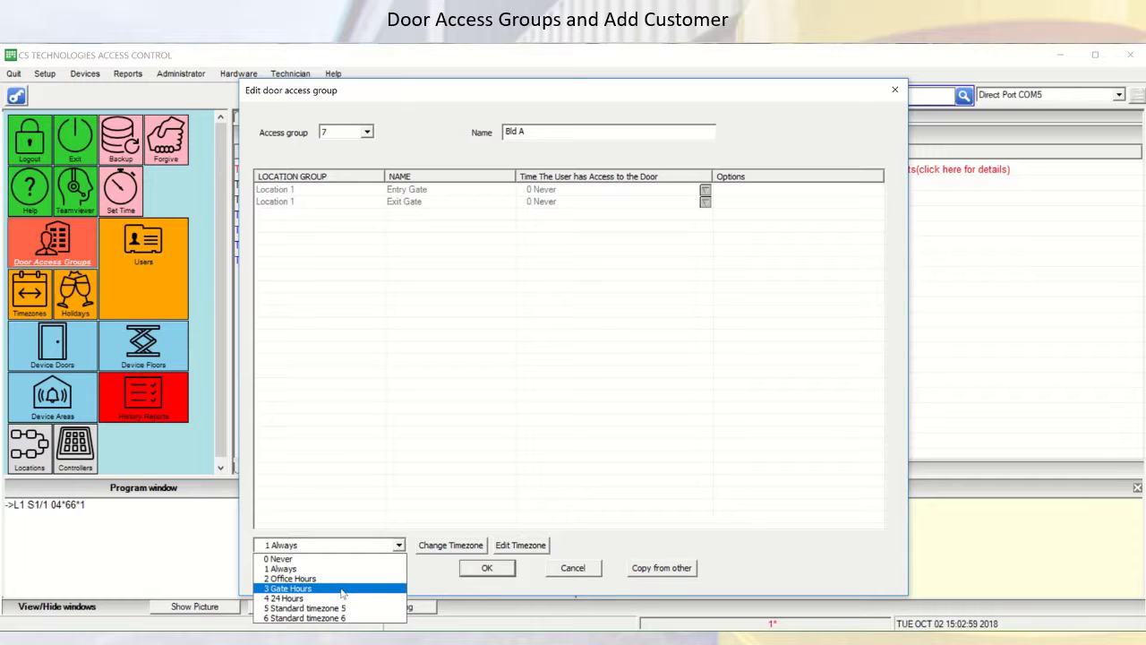
click(341, 592)
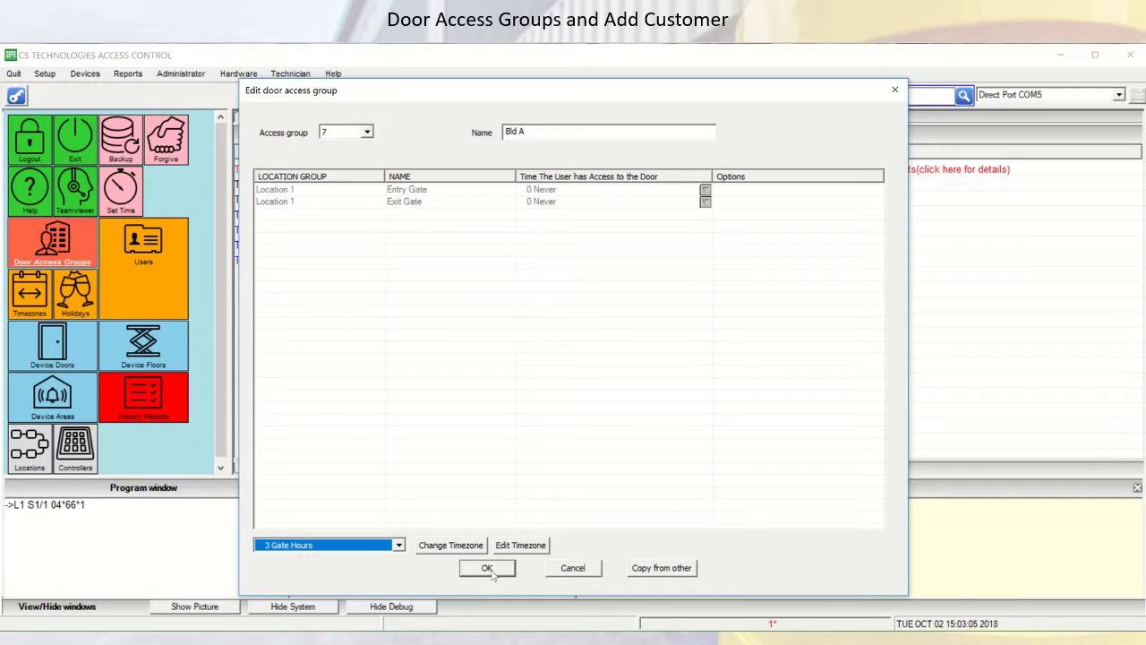
click(487, 568)
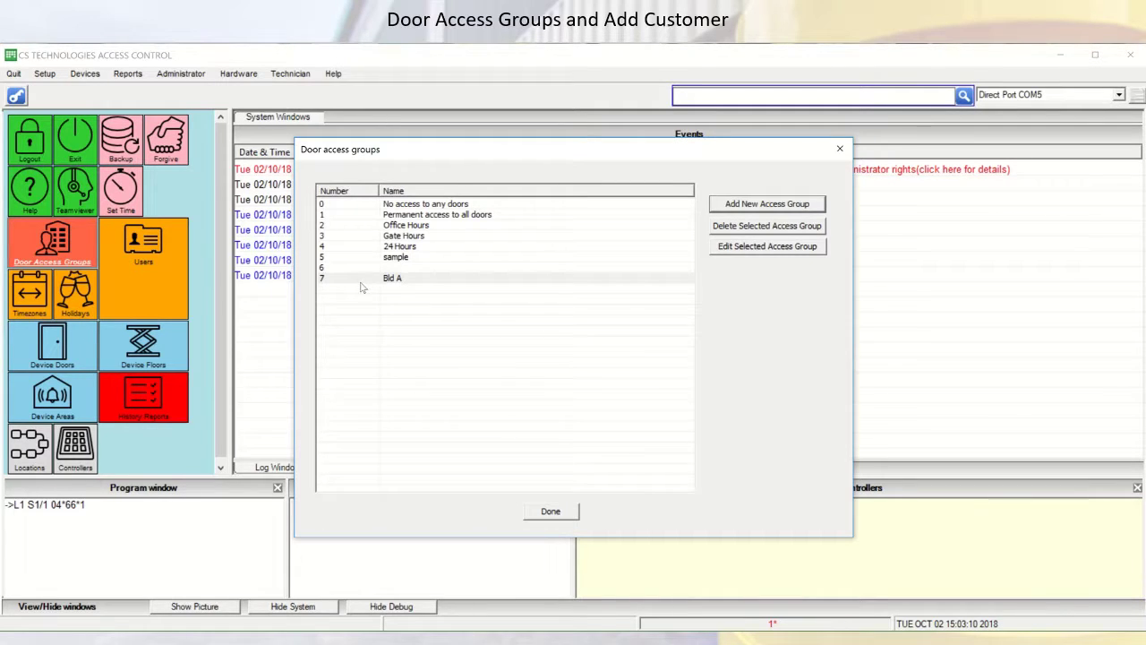
click(408, 283)
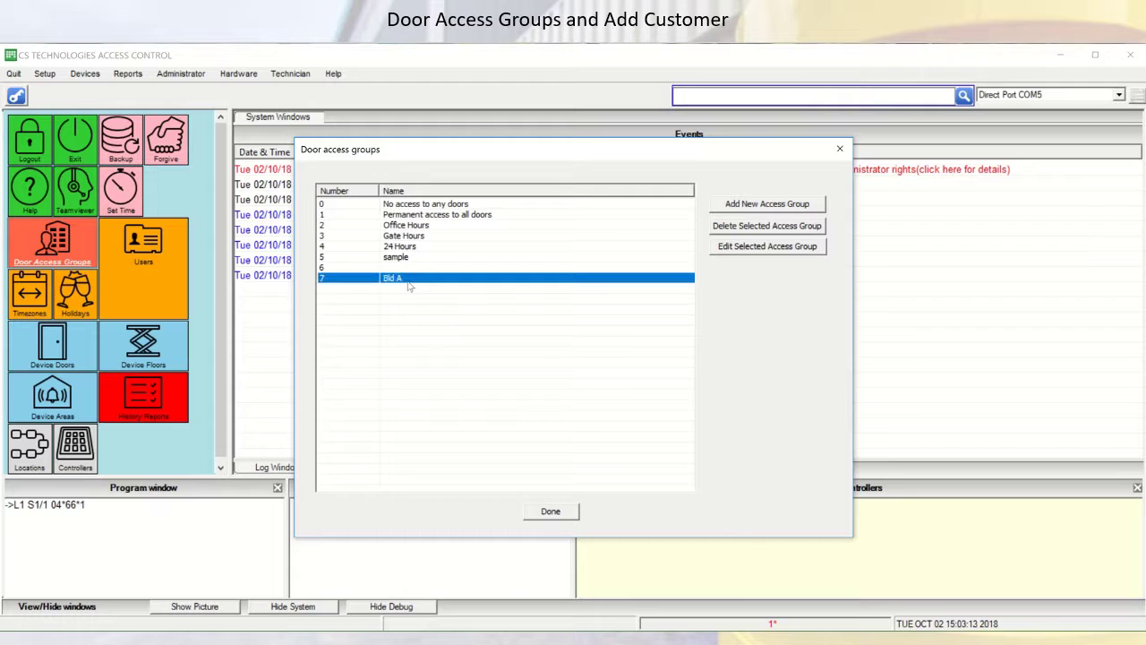
click(555, 513)
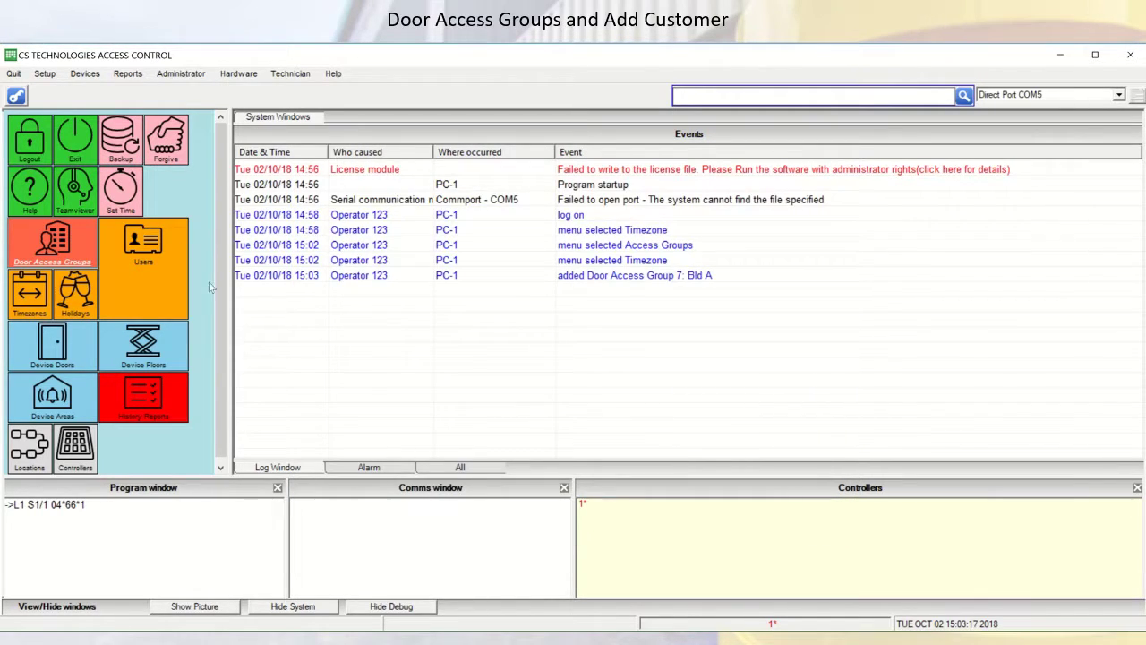
Open the Users list and insert a new blank user record
click(145, 260)
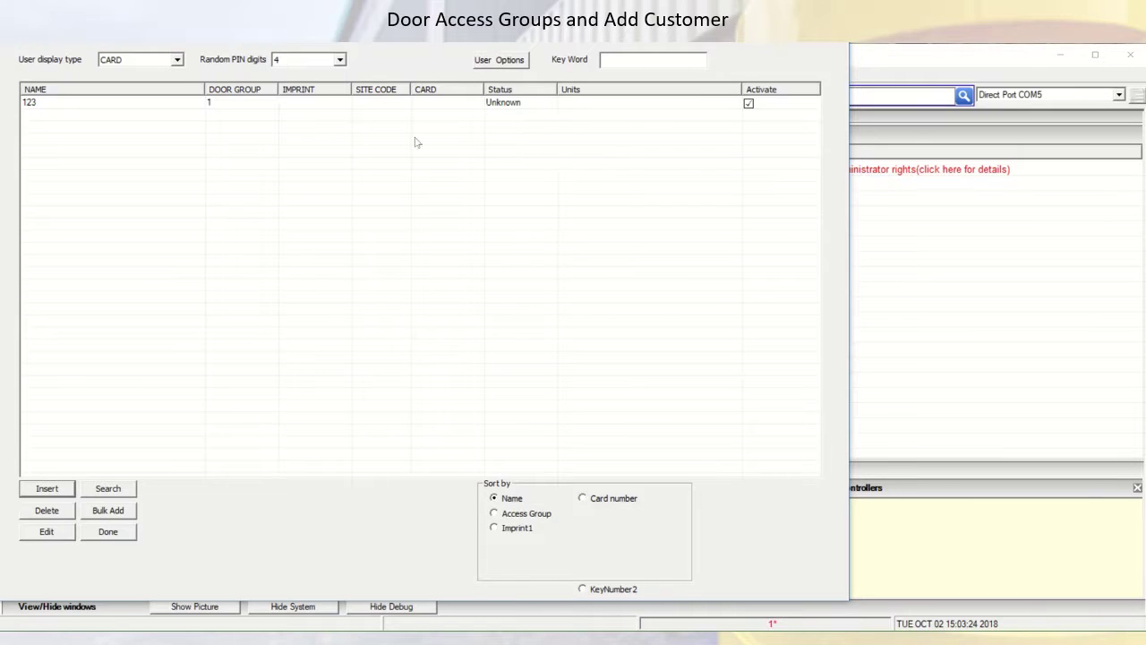
click(47, 489)
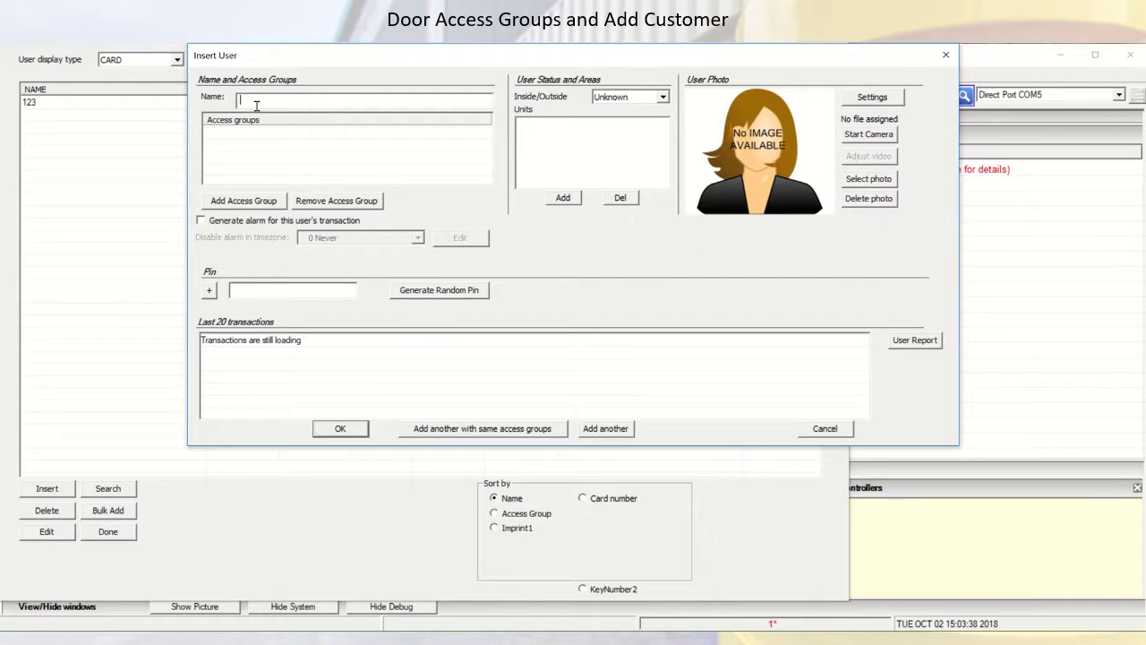
Name the new user 'User A' and assign access group 7.Bld A
text(User A)
click(244, 202)
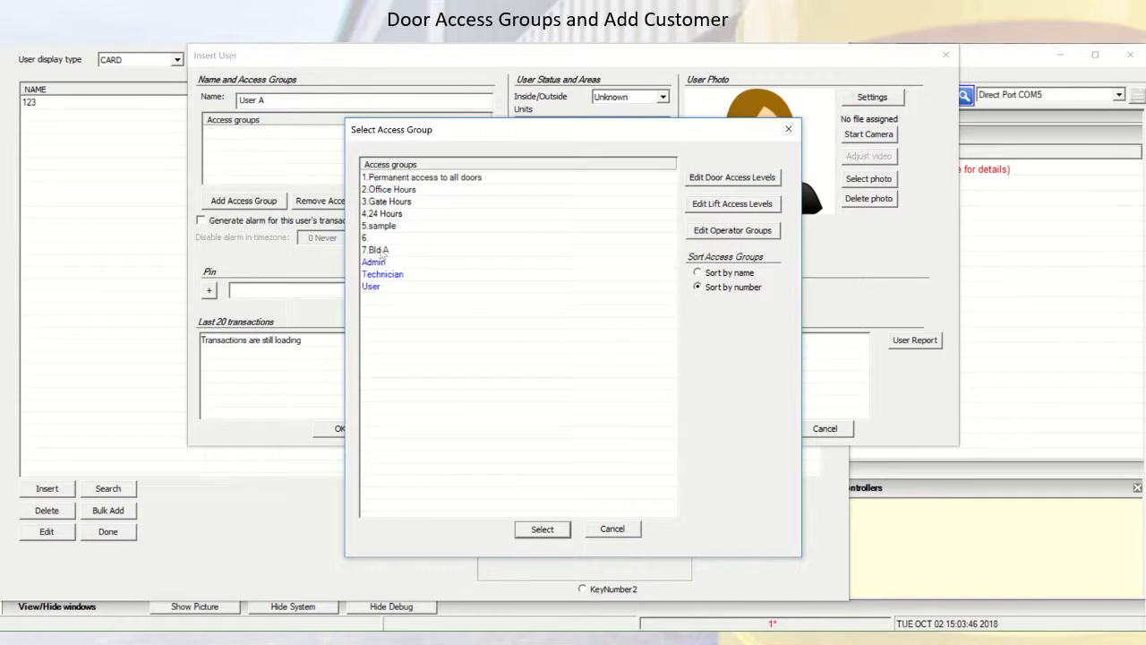
click(383, 252)
click(554, 532)
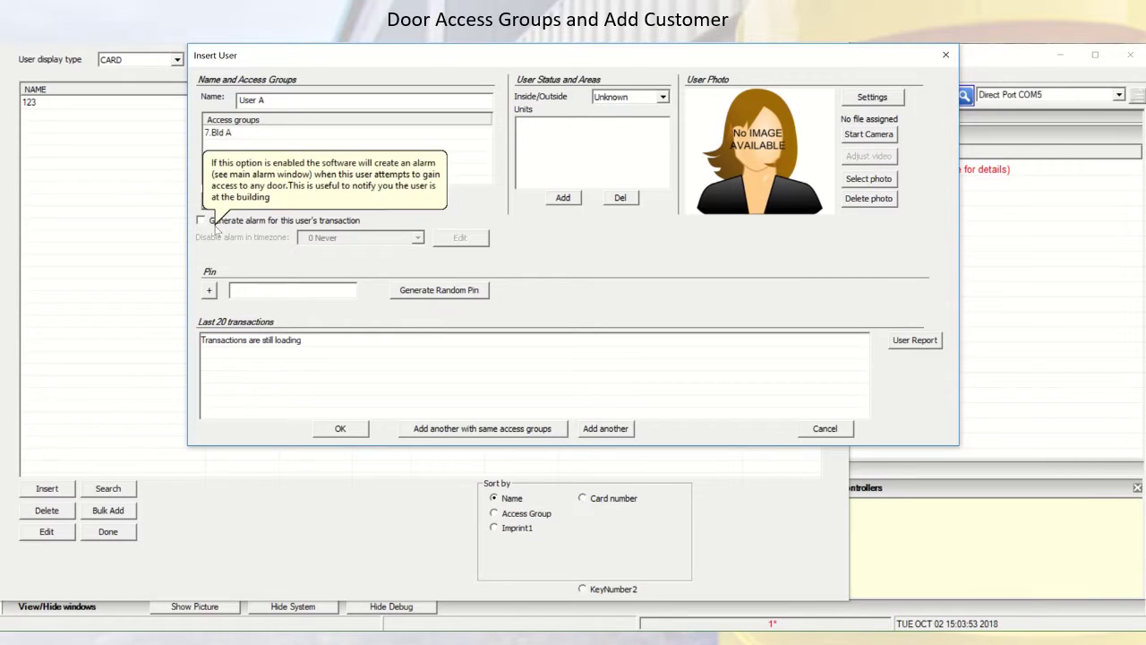
mouse_move(283, 227)
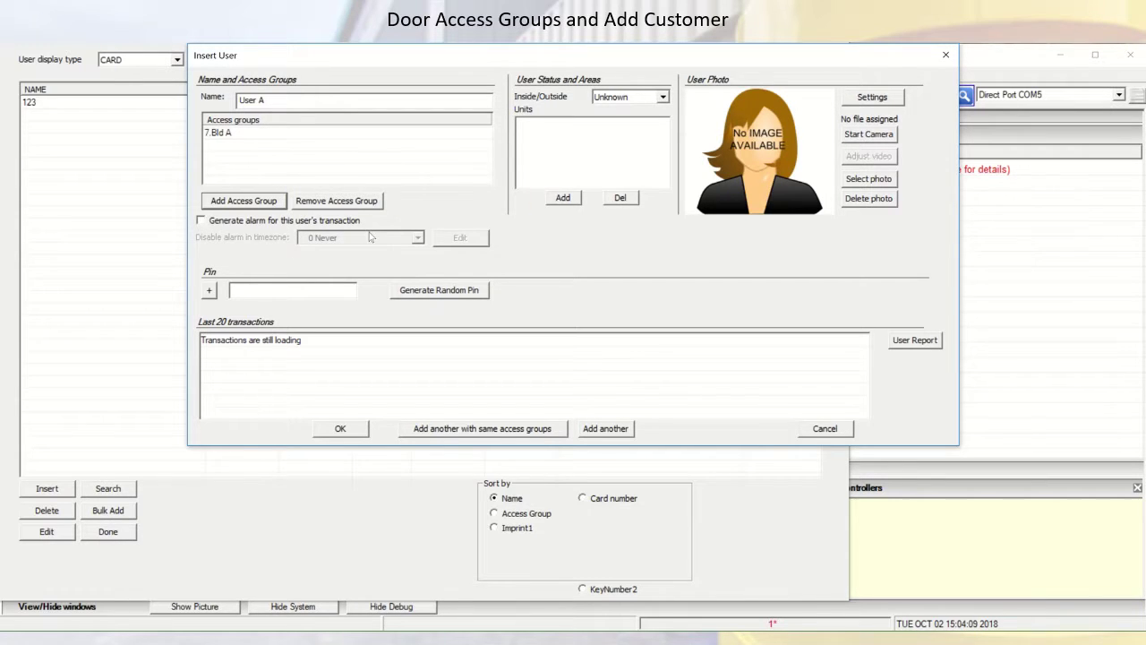
Keep User A's inside/outside status set to Unknown
mouse_move(361, 224)
click(662, 99)
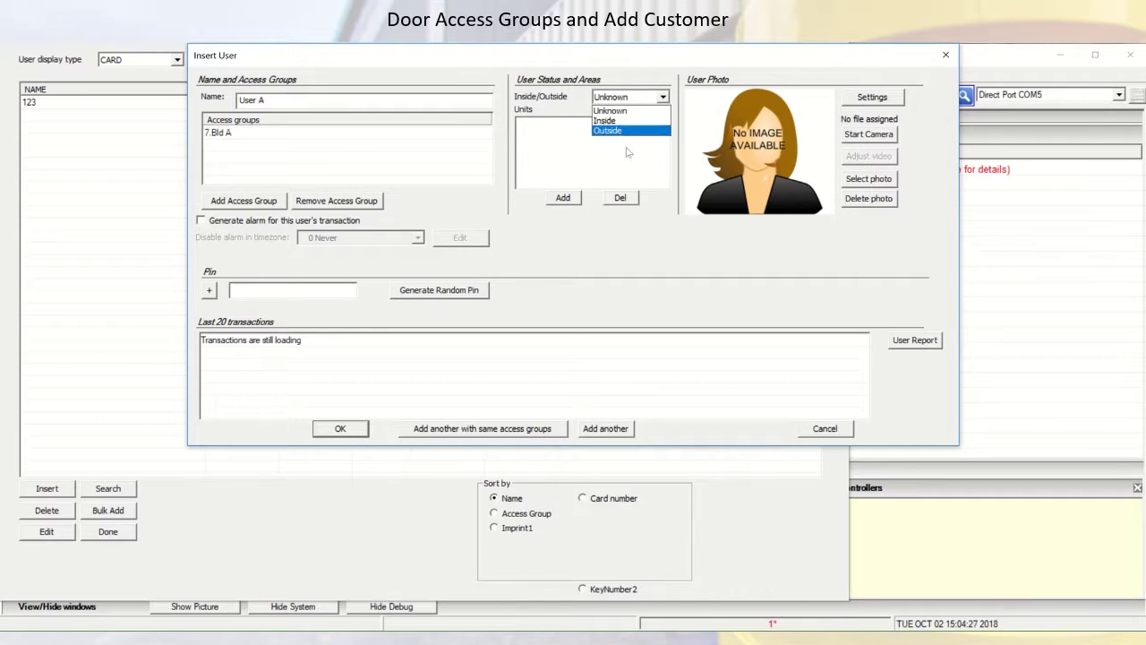
click(573, 237)
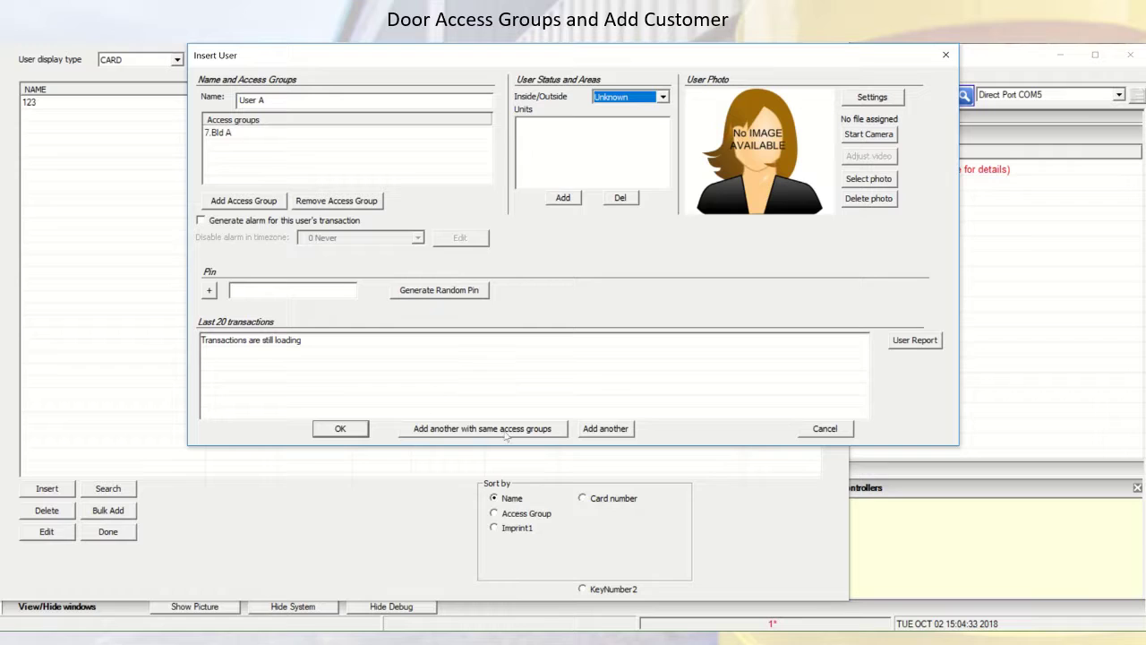
click(296, 101)
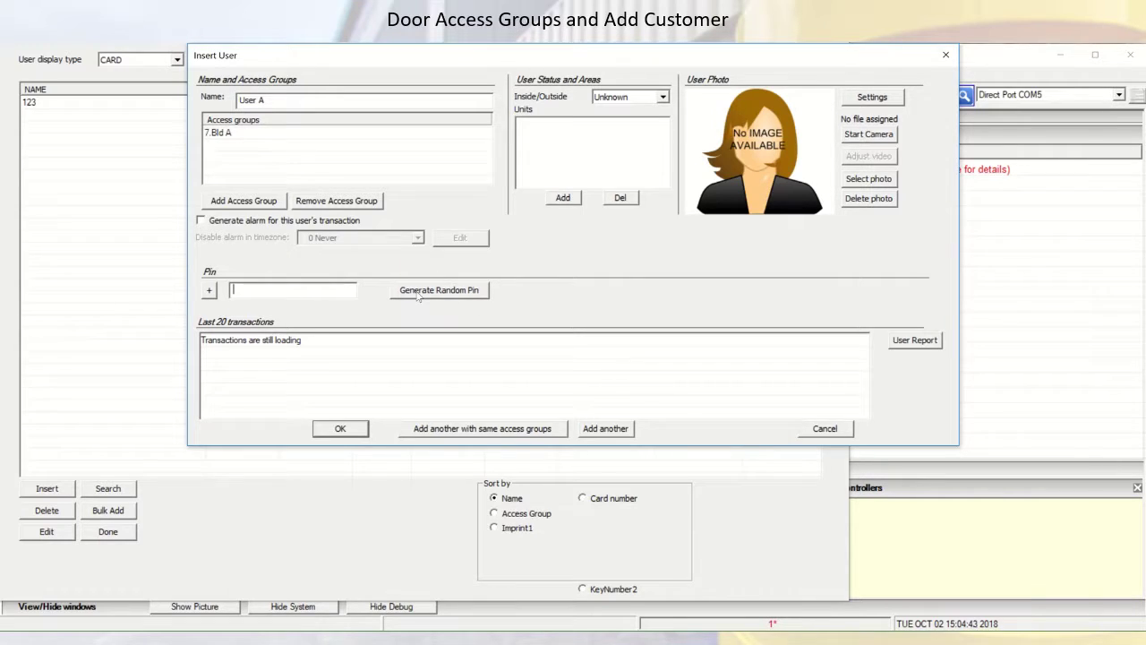
Add two randomly generated PINs for User A and save the user
click(209, 291)
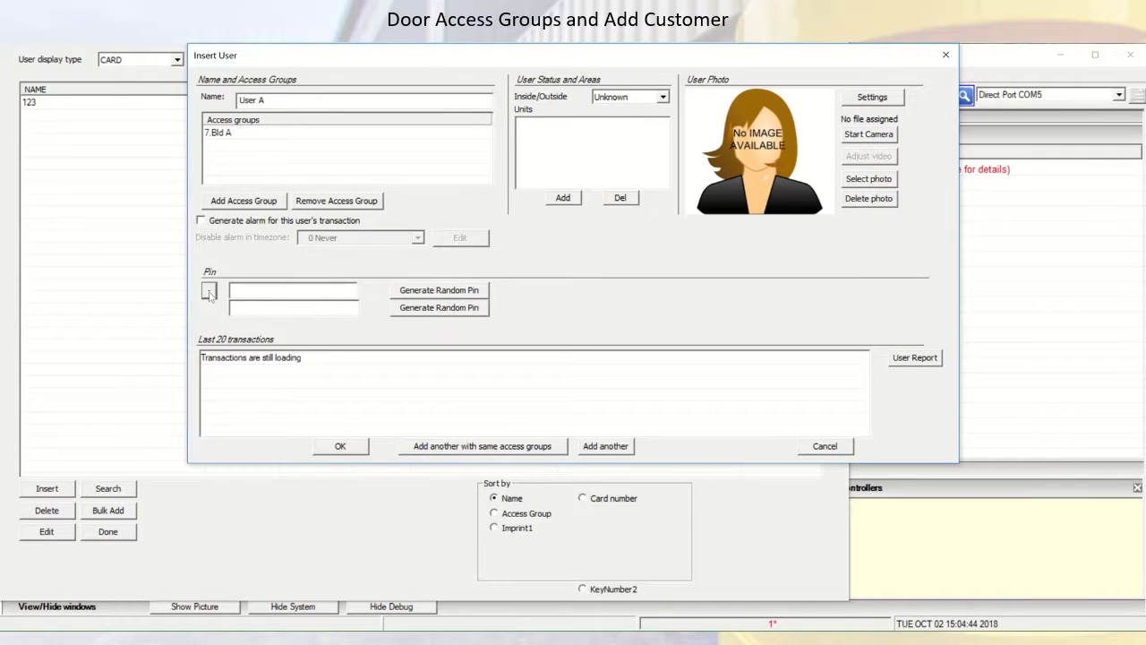
click(412, 295)
click(415, 309)
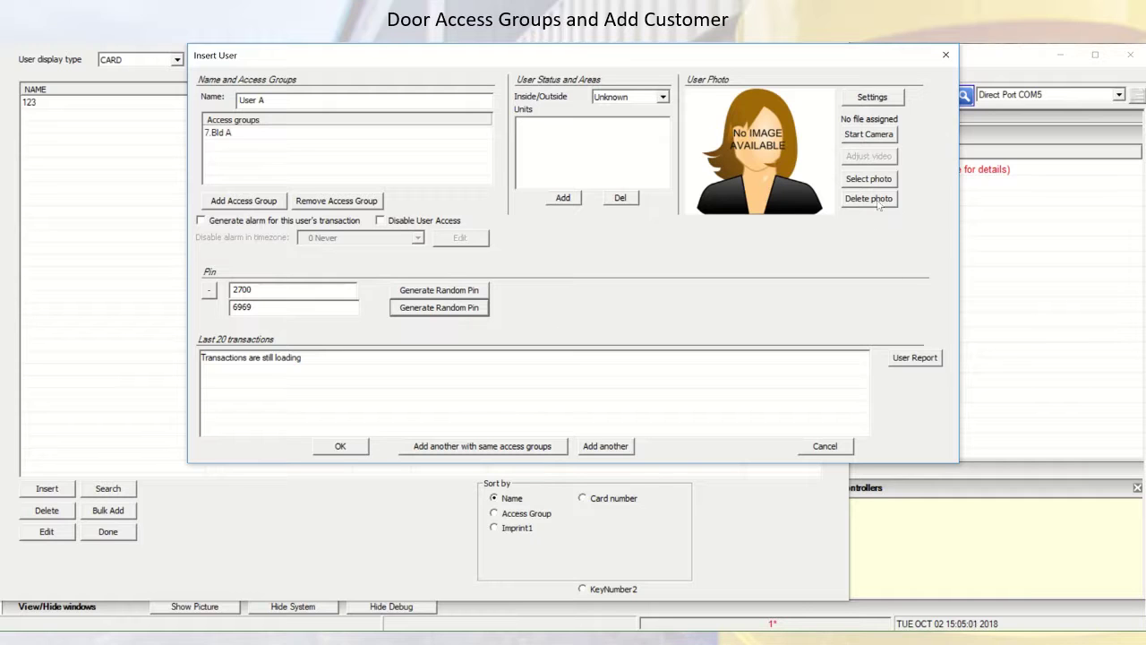
click(362, 447)
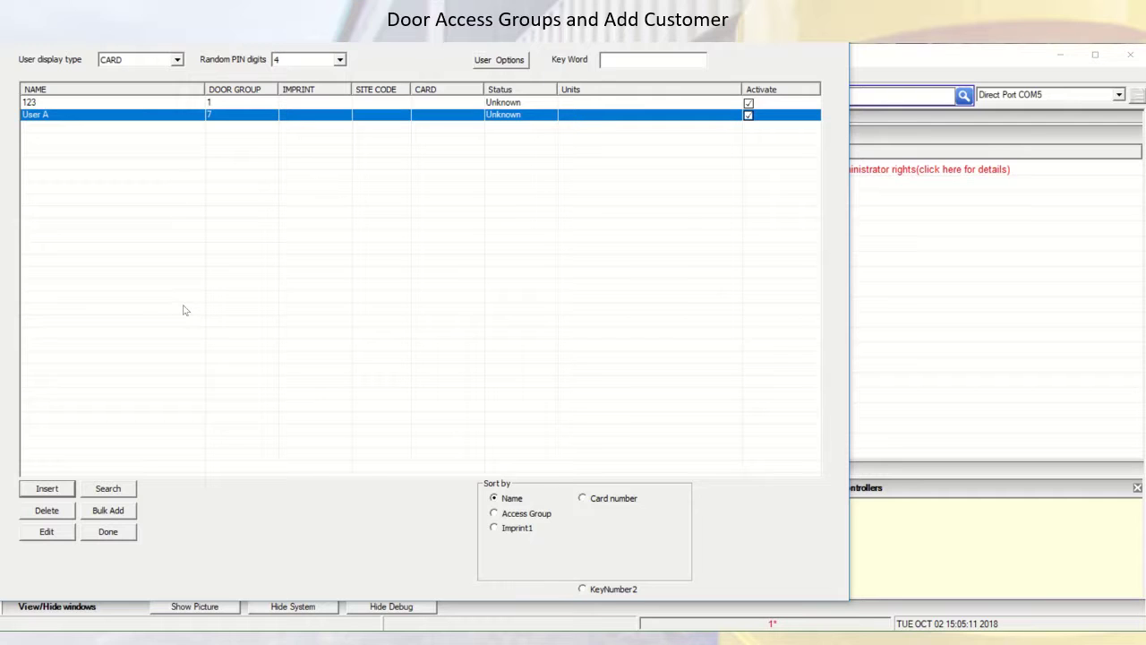
Select and then deselect the User A row in the users list
click(142, 229)
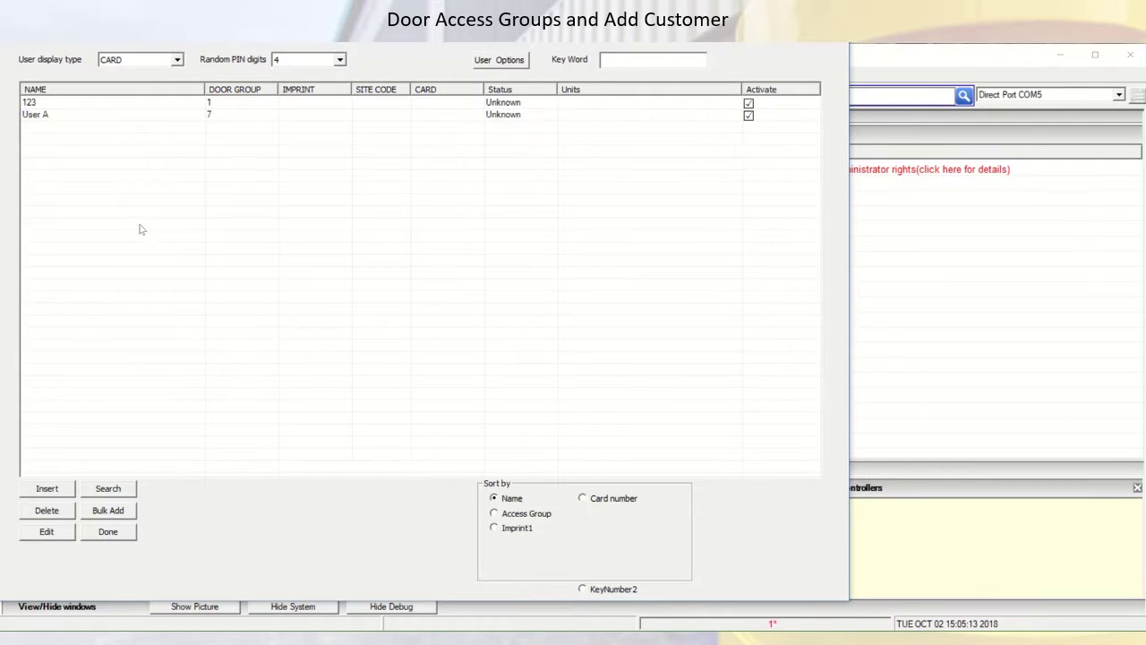
click(81, 117)
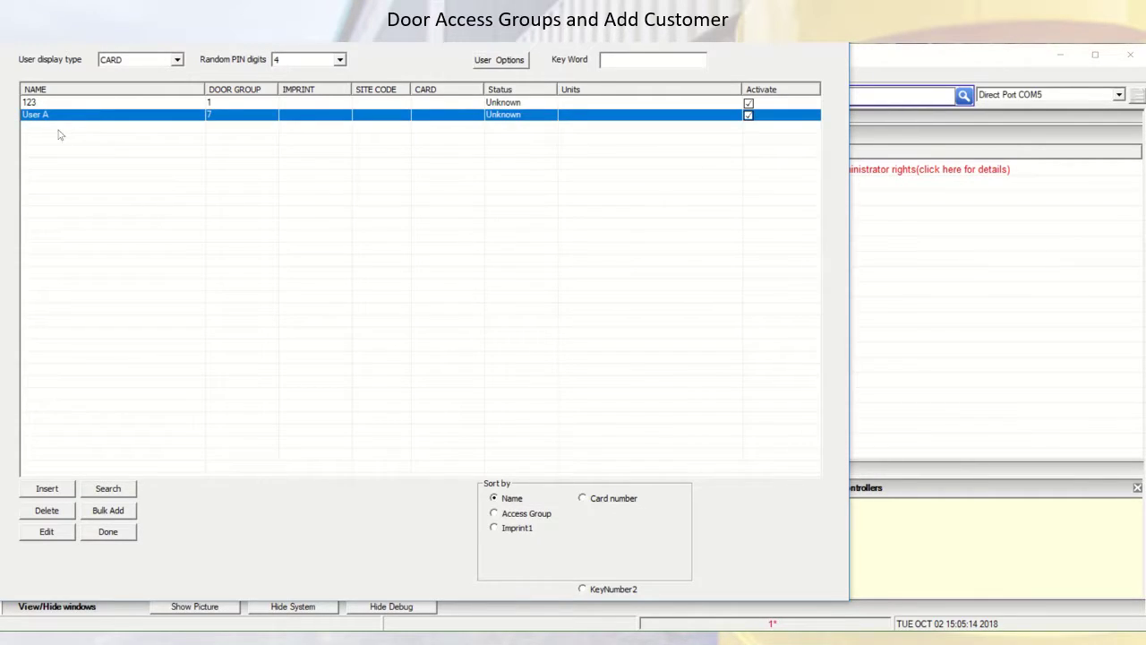
click(59, 134)
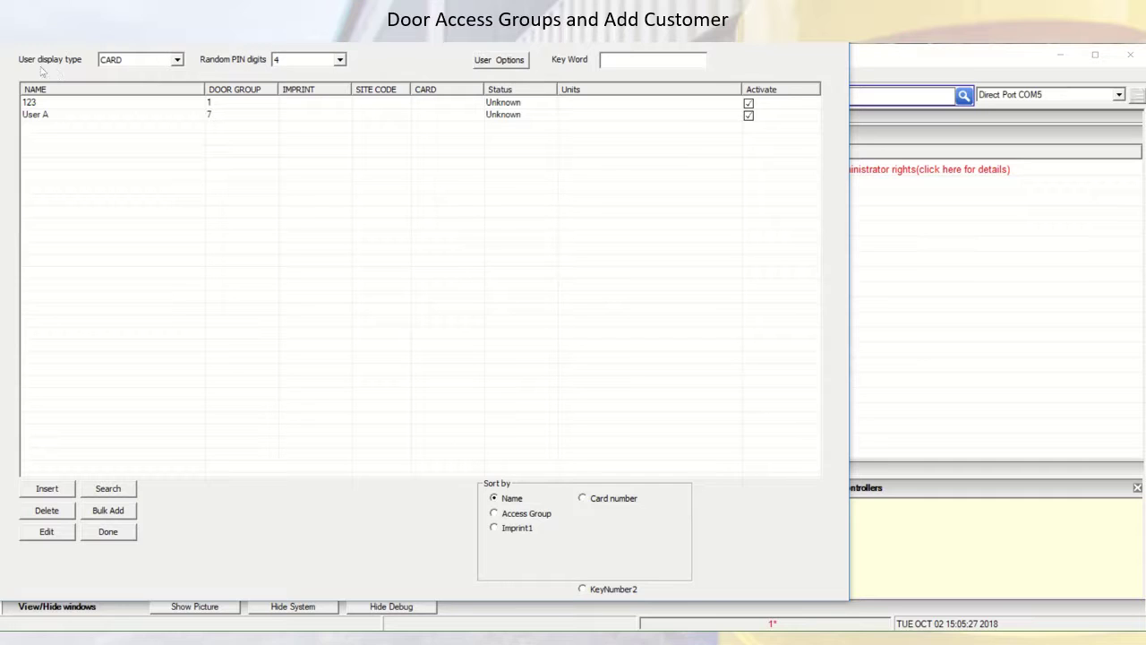
Choose 8 in the Random PIN digits dropdown instead of 4
click(340, 60)
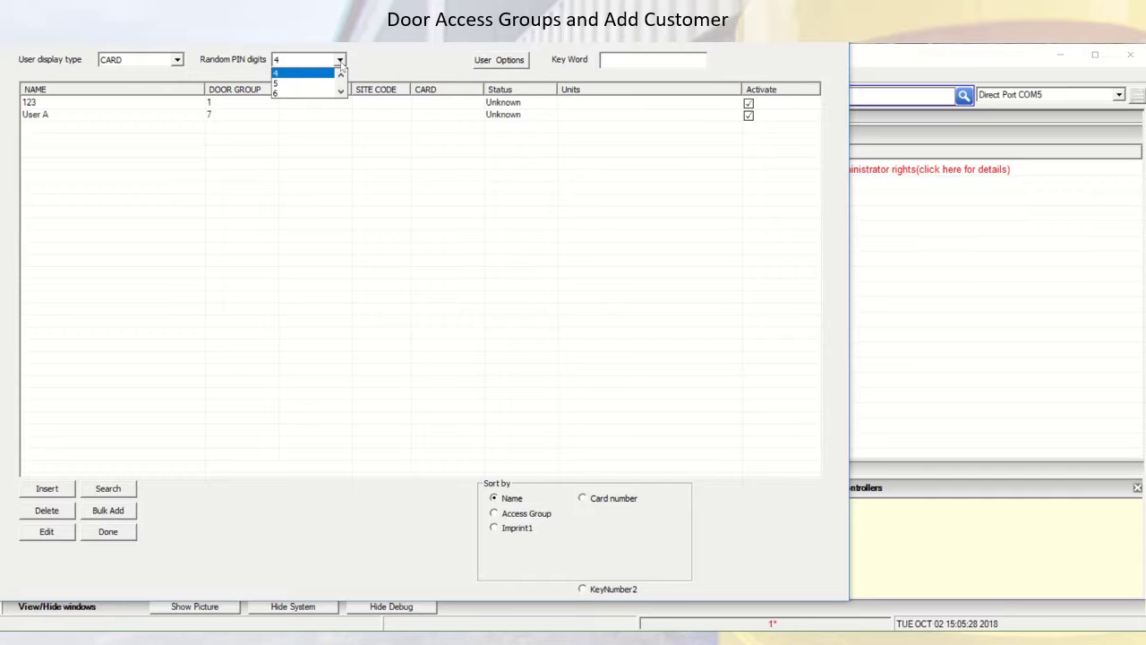
click(340, 92)
click(341, 92)
click(301, 93)
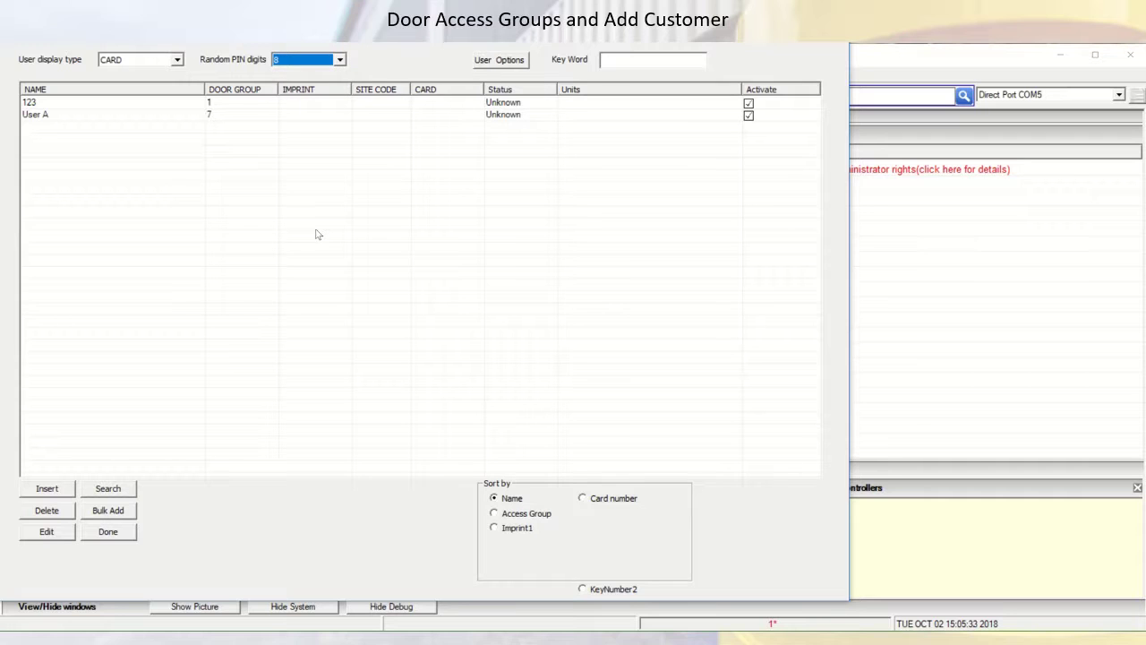
click(340, 60)
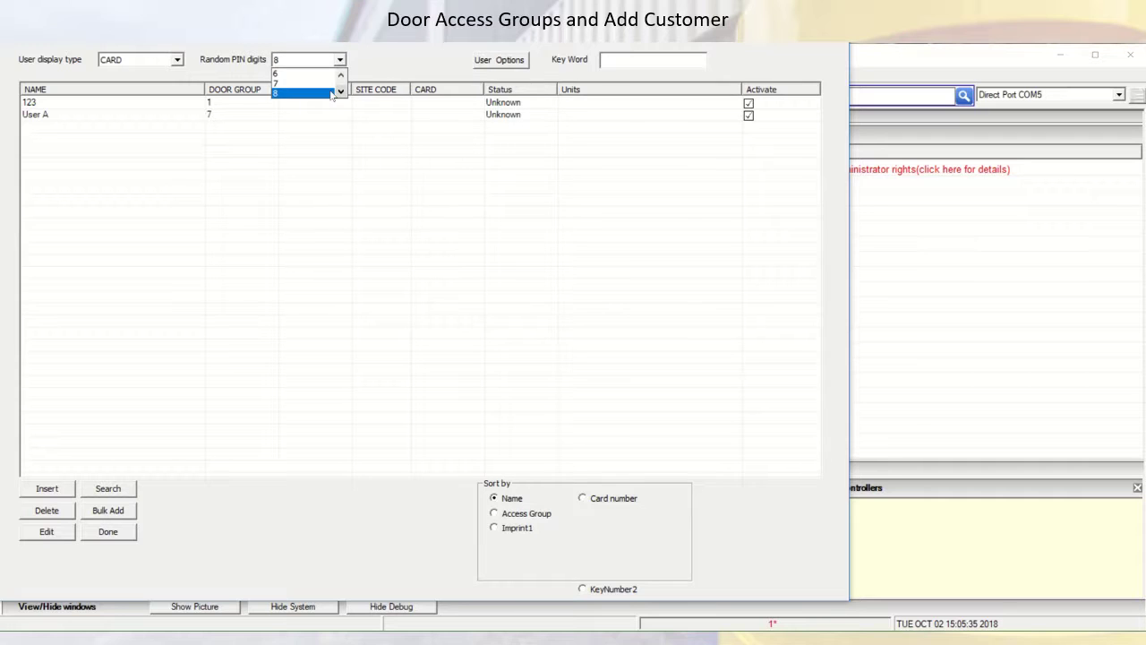
click(341, 75)
click(341, 75)
click(341, 75)
click(341, 91)
Keep 8-digit PINs, review the user Titles fields, and close the Users window
click(514, 70)
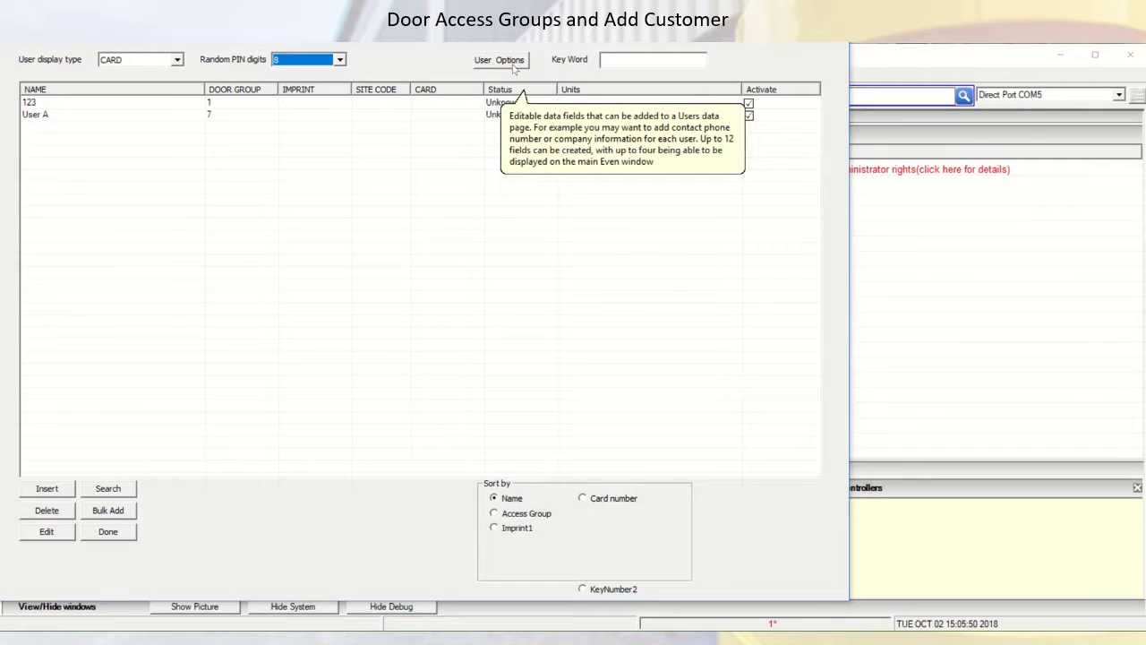
click(515, 67)
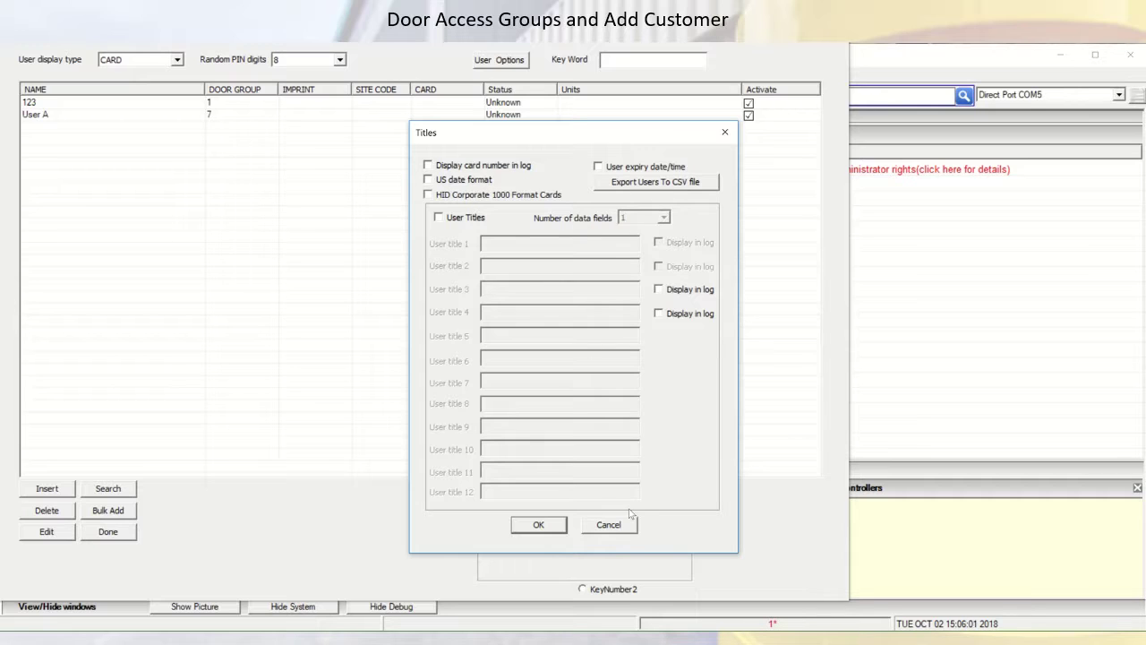
click(538, 525)
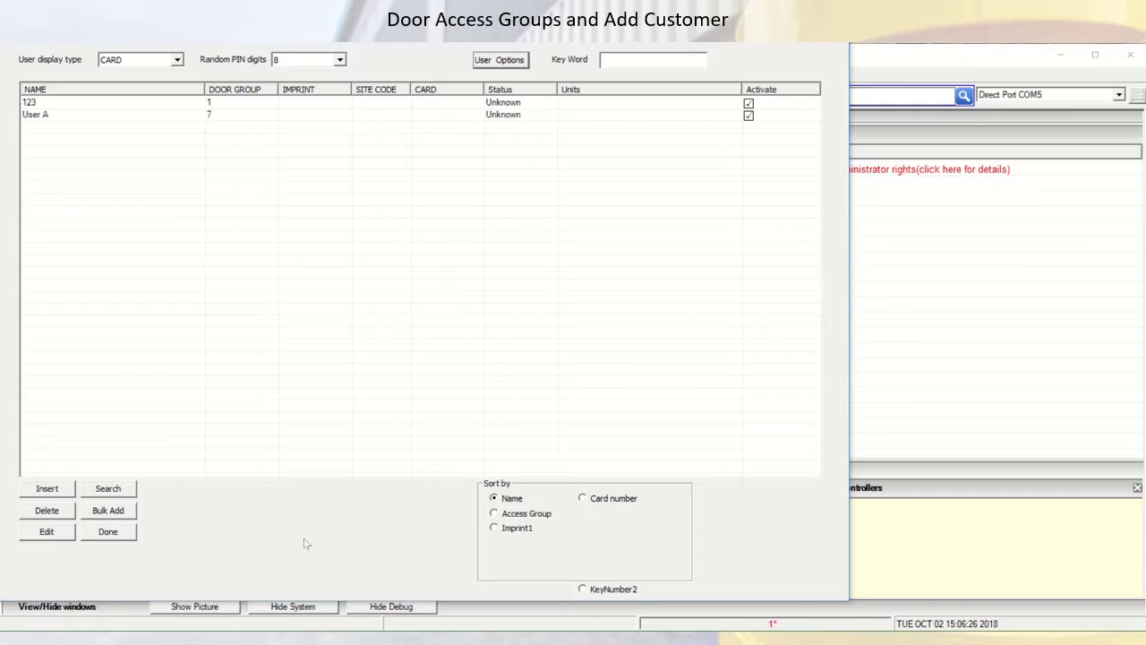
click(107, 531)
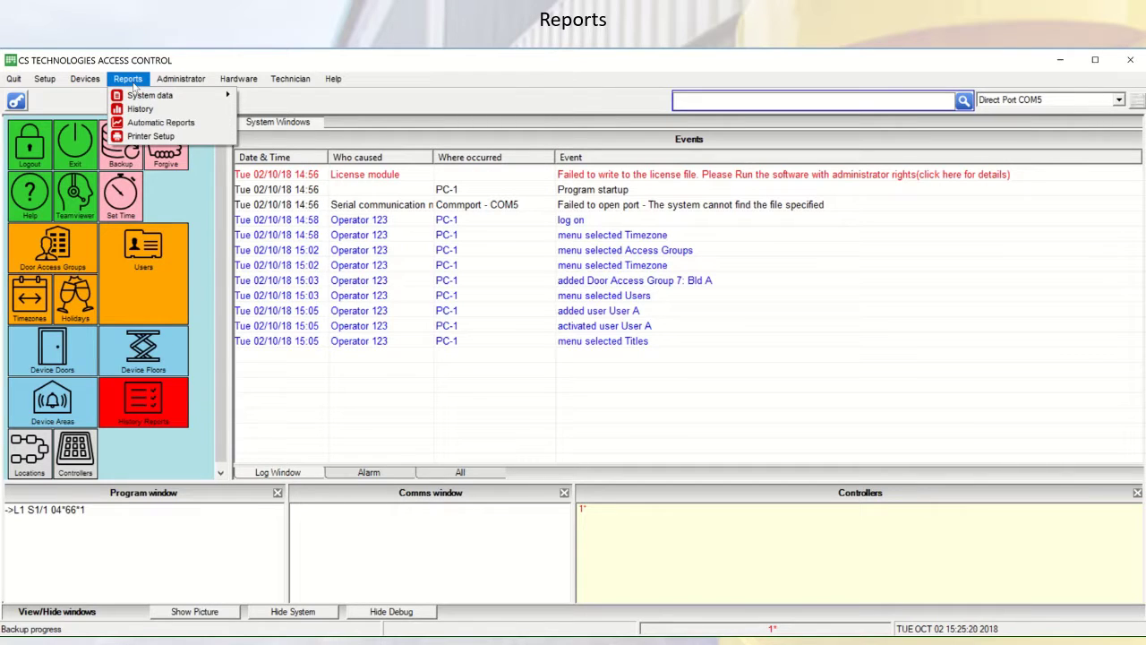
Show the Reports menu's System data > Users submenu
mouse_move(151, 97)
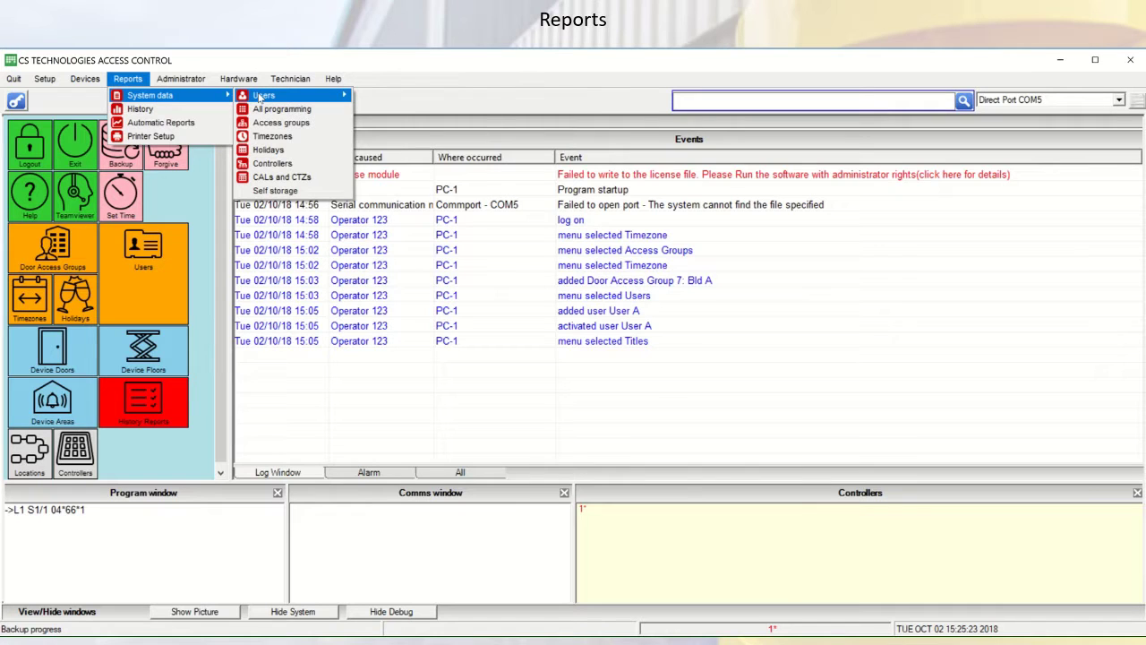
mouse_move(260, 99)
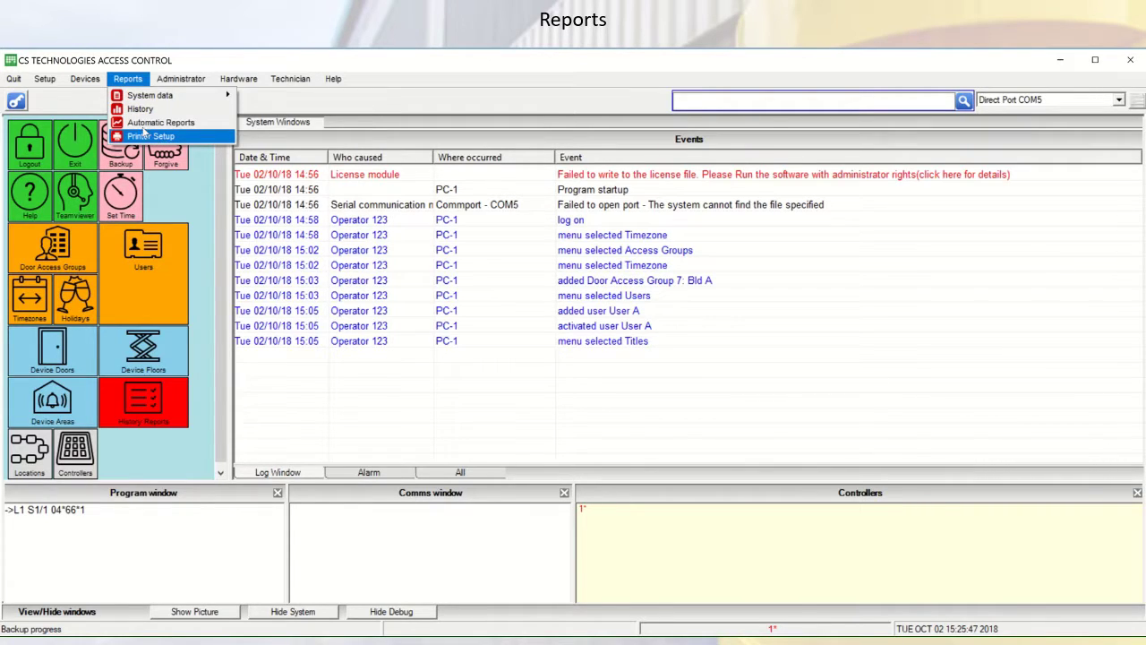
Open Automatic Reports, cancel a new scheduled report, and close the still-empty list
click(139, 124)
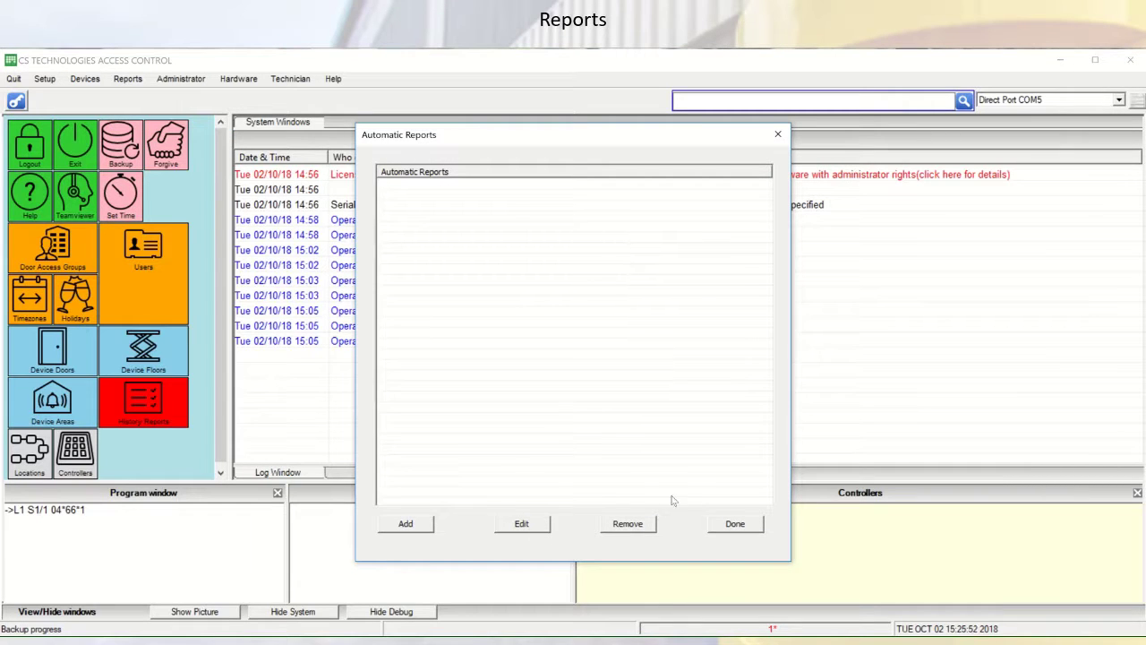
click(407, 524)
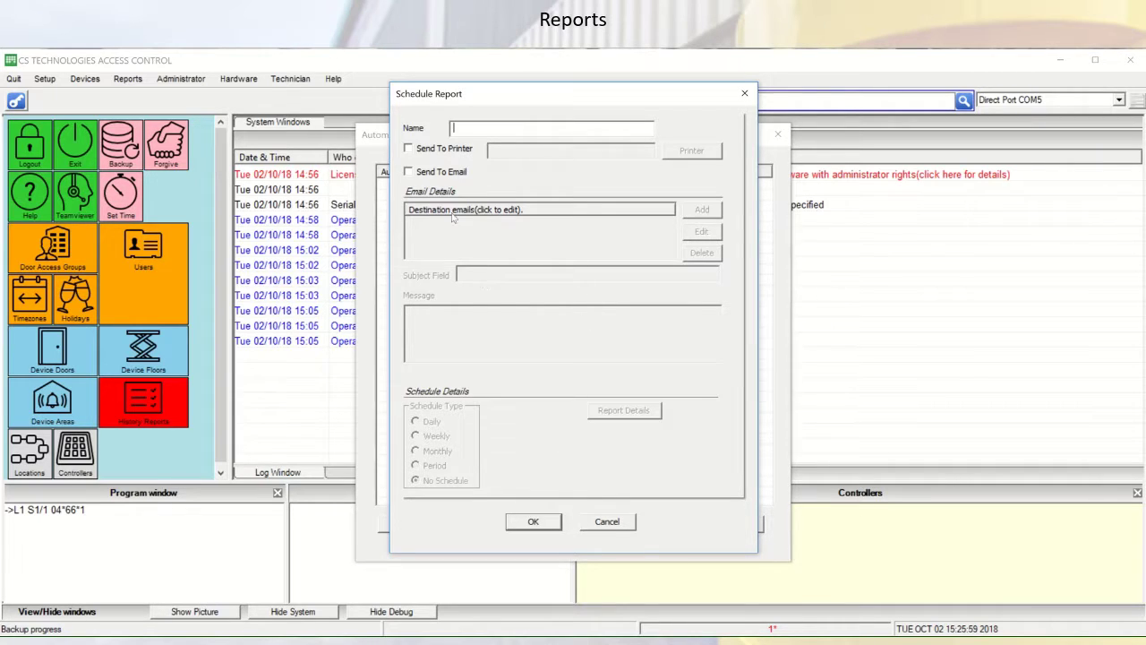
click(607, 523)
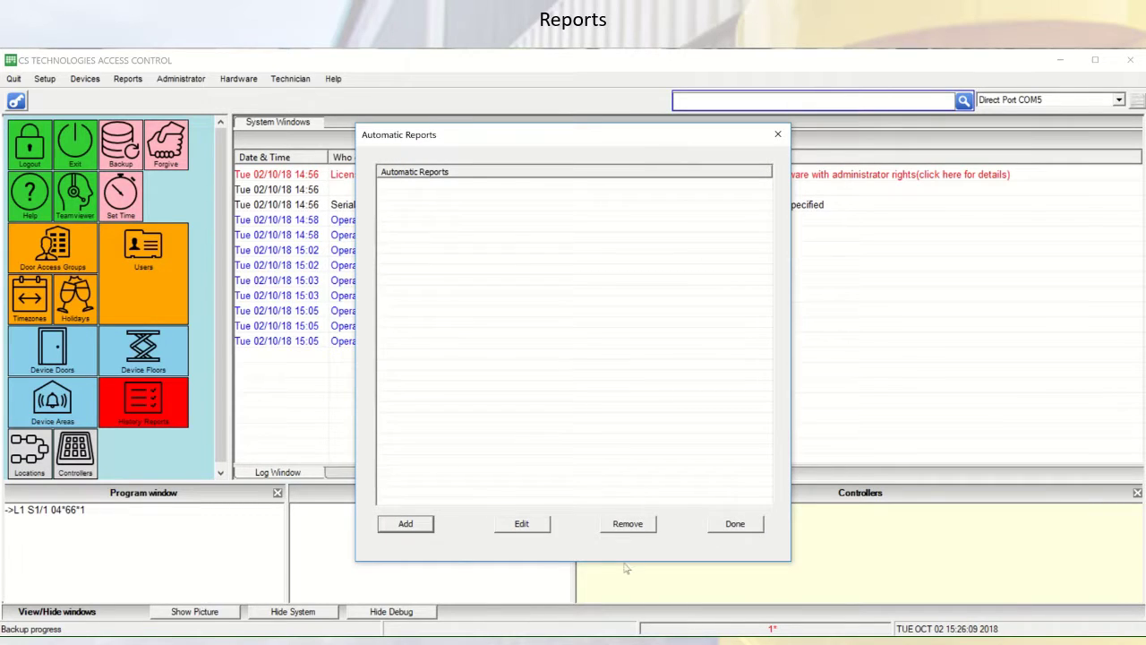
click(749, 528)
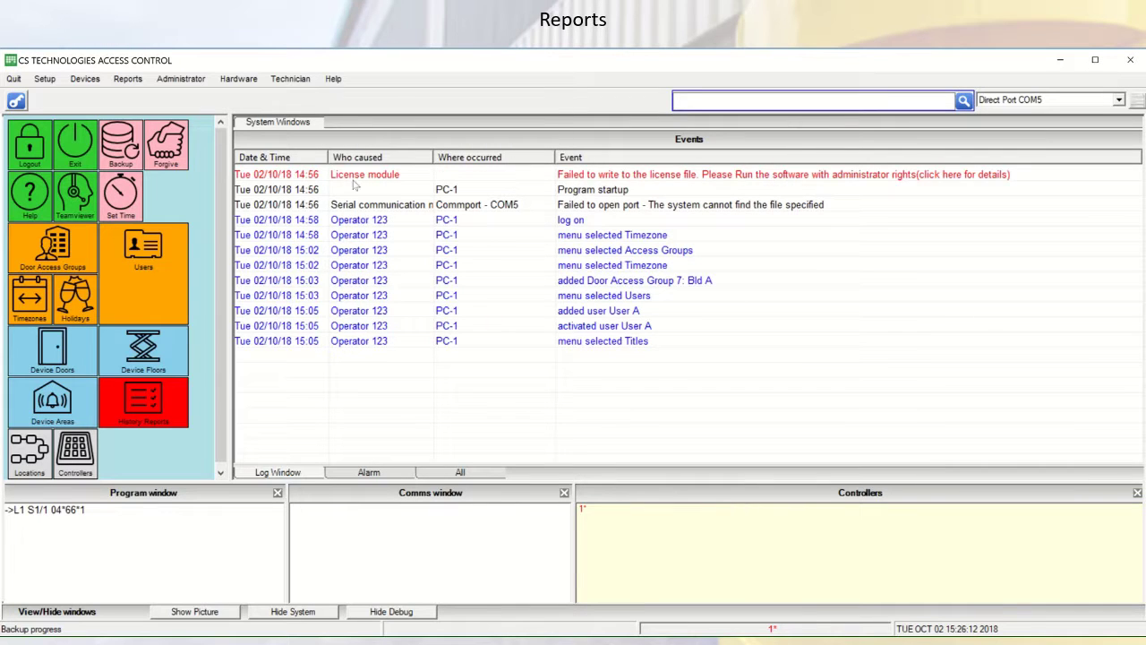
click(127, 78)
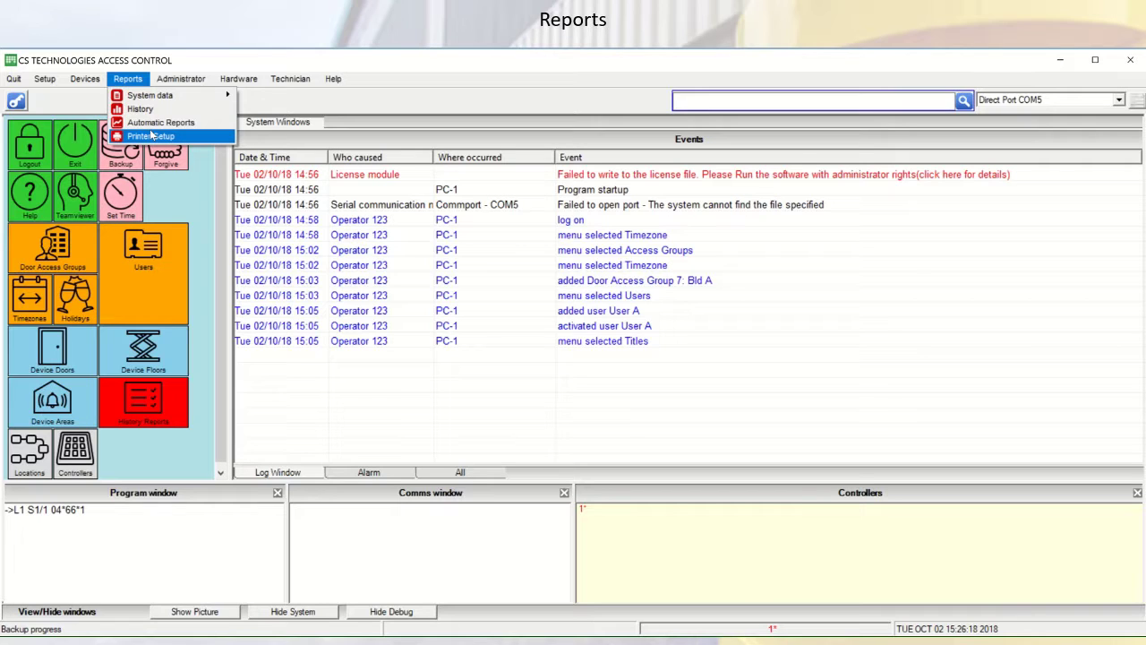
mouse_move(221, 99)
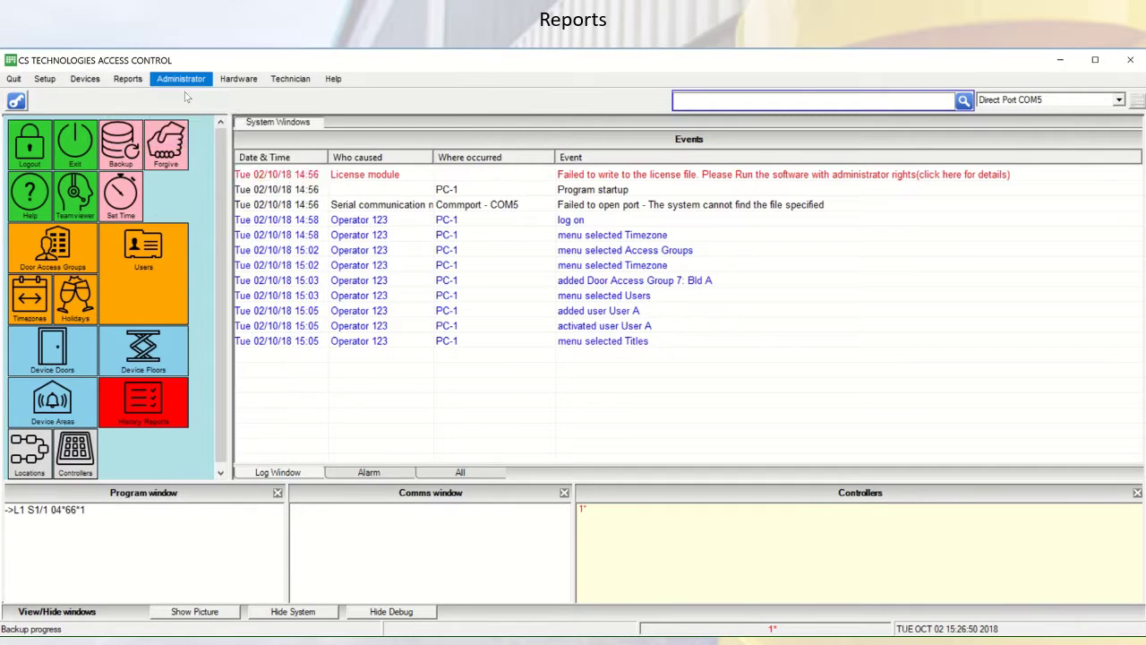
mouse_move(128, 80)
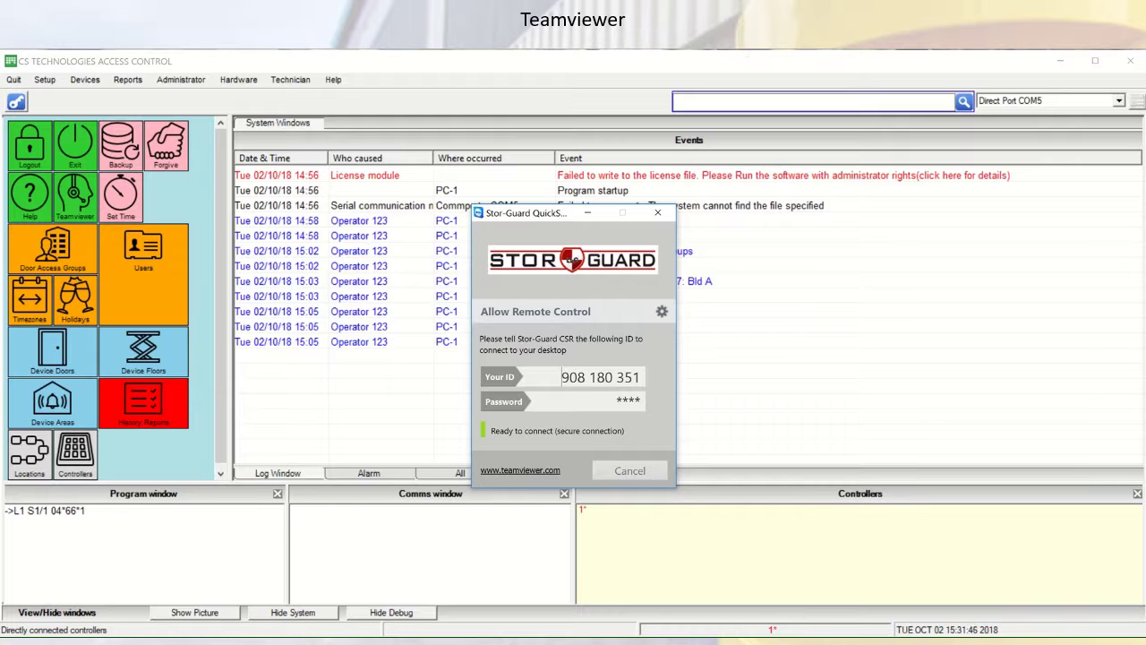
Launch Stor-Guard QuickSupport from the Teamviewer tile
mouse_move(573, 51)
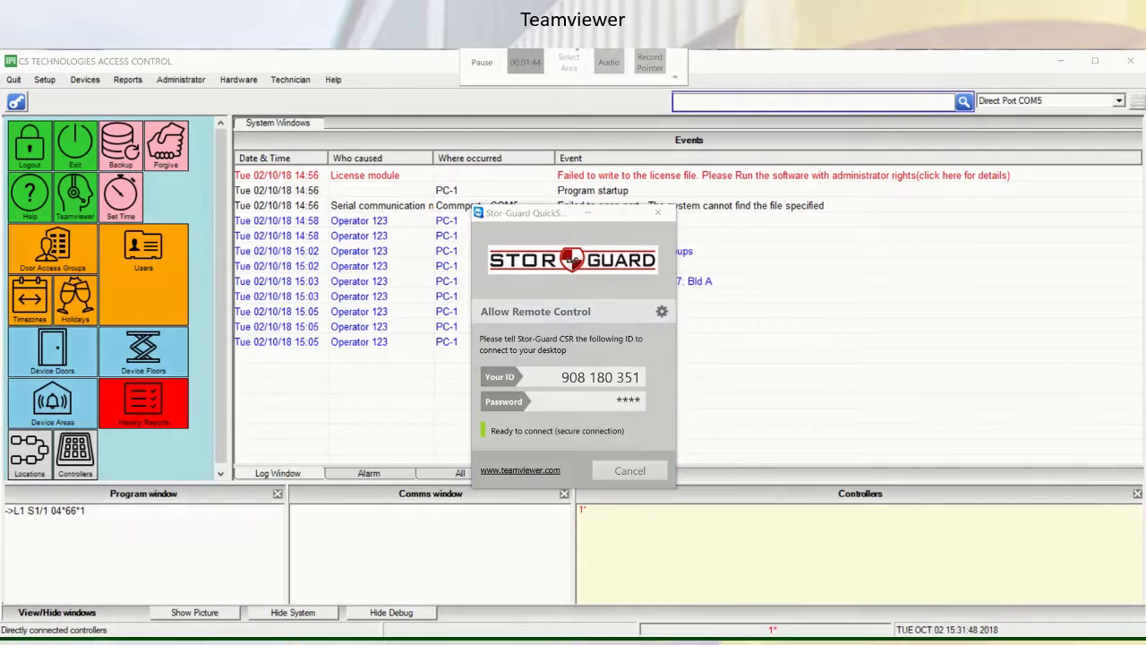